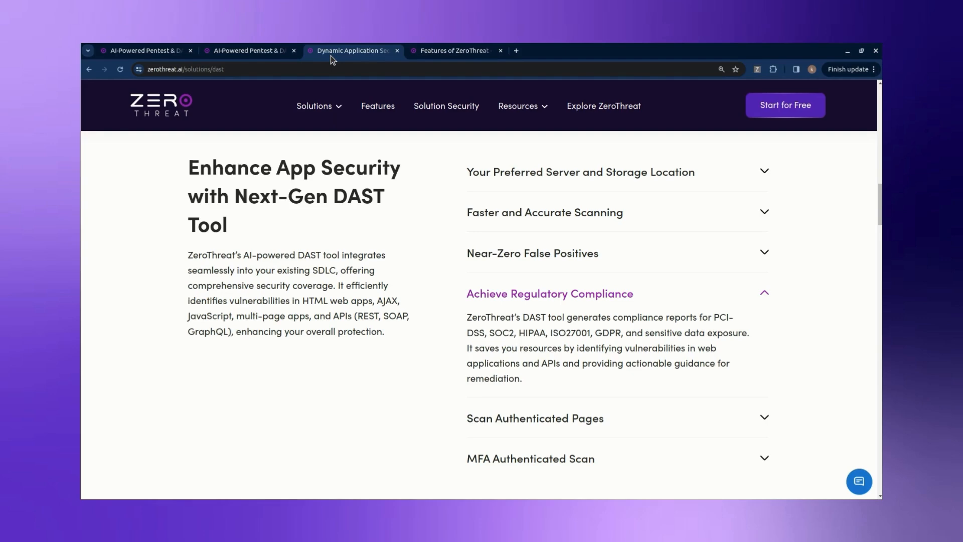
Step: Switch from the DAST solution page to the ZeroThreat Features page
{"action": "left_click", "coordinate": [433, 52]}
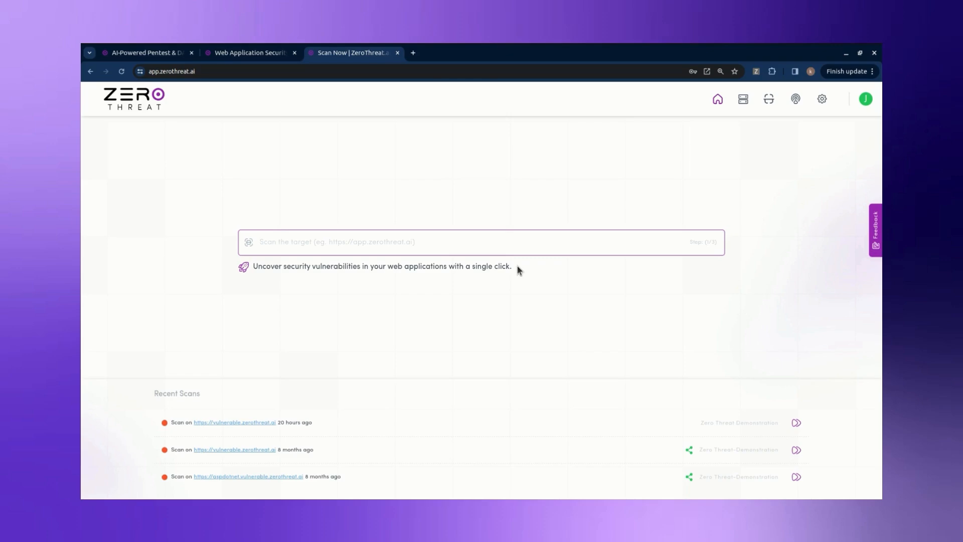
Step: Add the organization 'ZeroThreat Demonstration' with Los Angeles as its storage location
{"action": "left_click", "coordinate": [822, 101]}
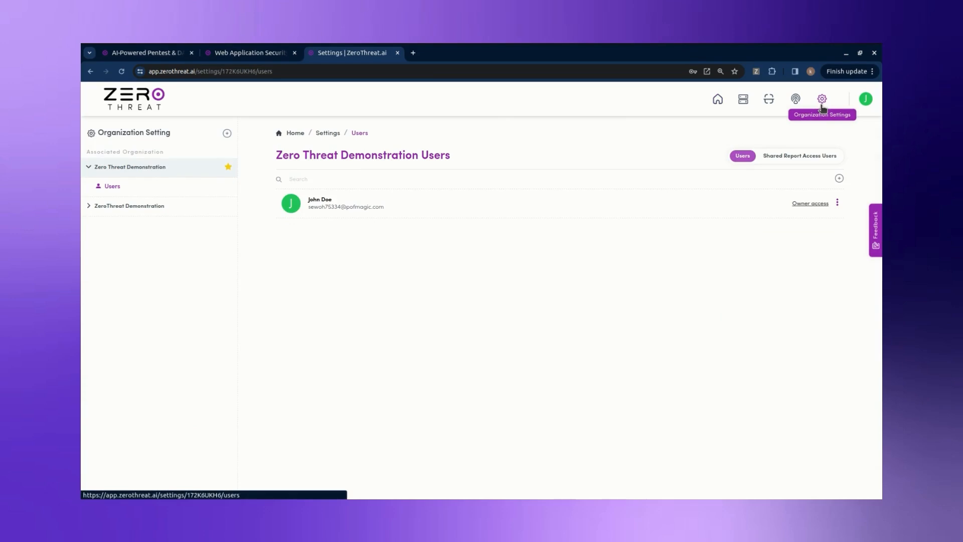
{"action": "left_click", "coordinate": [227, 134]}
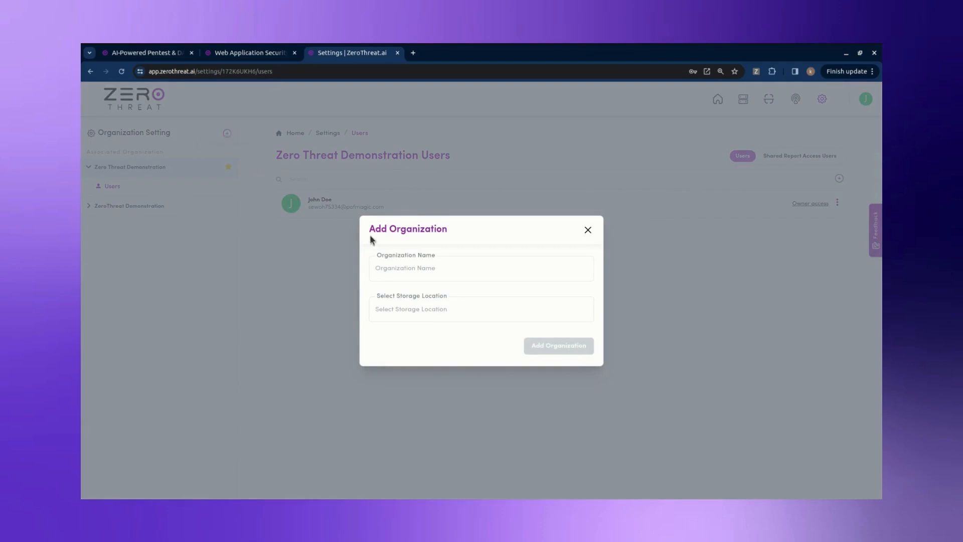
{"action": "left_click", "coordinate": [407, 266]}
{"action": "type", "text": "Zer"}
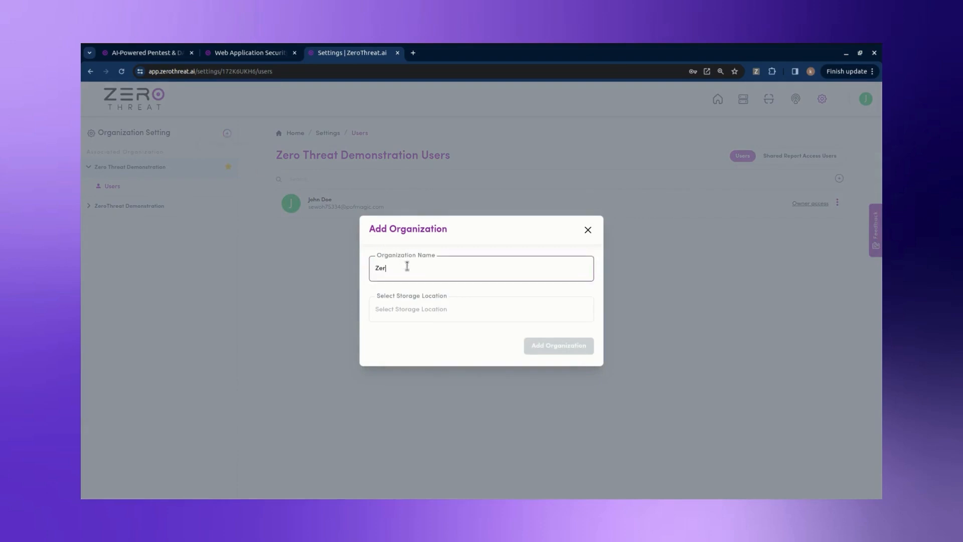
{"action": "type", "text": "oThreat Demonstration"}
{"action": "left_click", "coordinate": [420, 307]}
{"action": "type", "text": "los"}
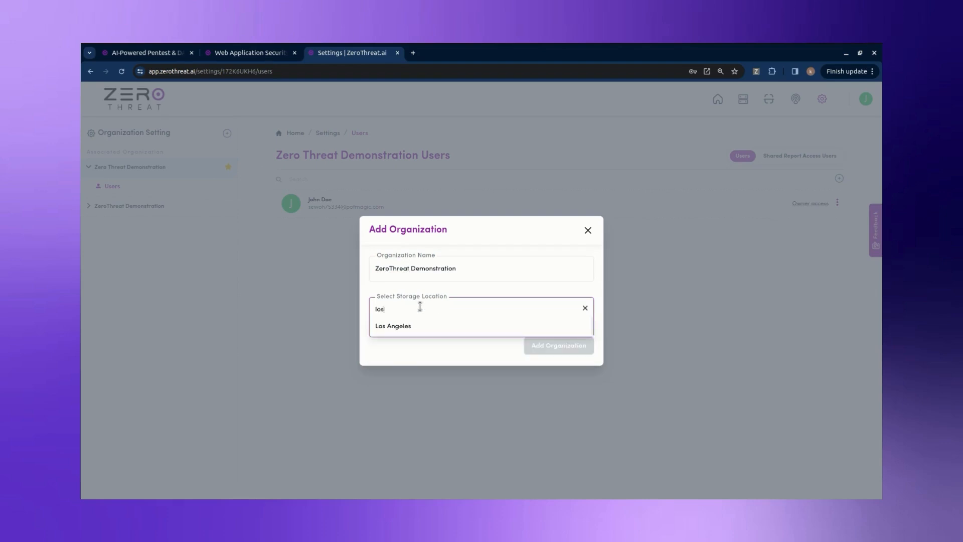
{"action": "left_click", "coordinate": [421, 326]}
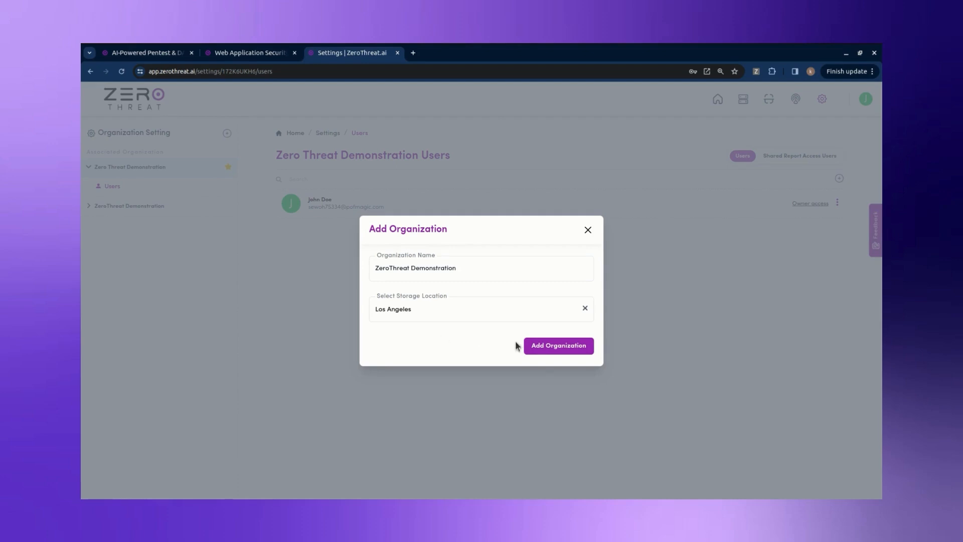
{"action": "left_click", "coordinate": [533, 347]}
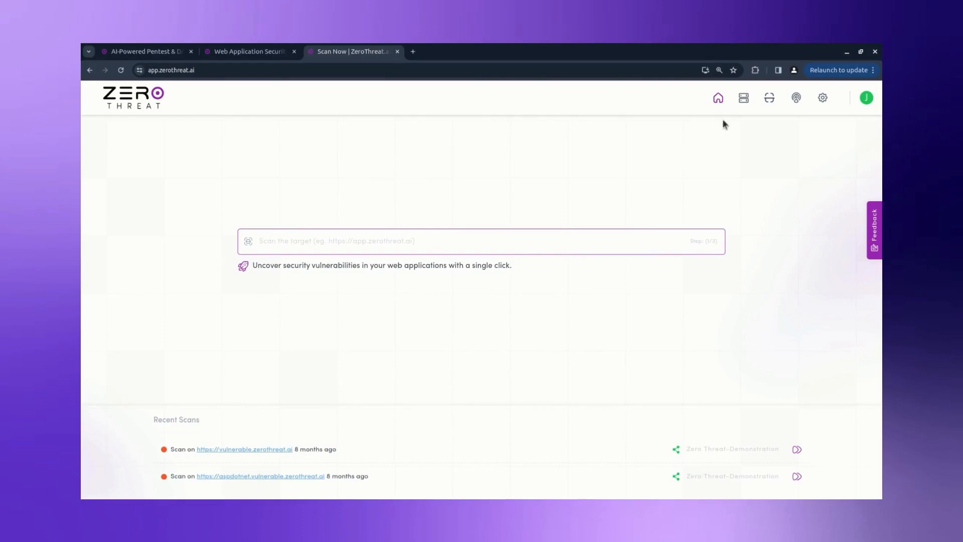
{"action": "left_click", "coordinate": [742, 102]}
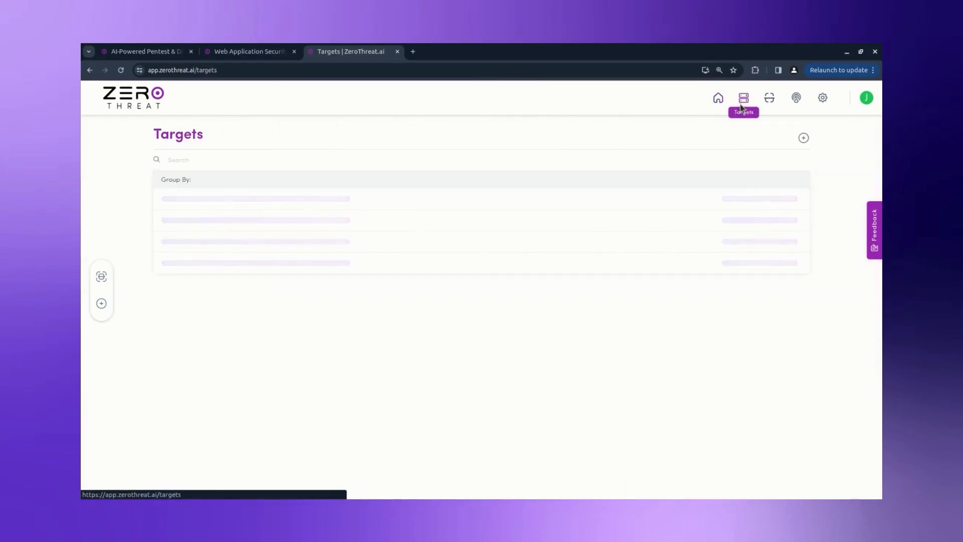
{"action": "left_click", "coordinate": [324, 200]}
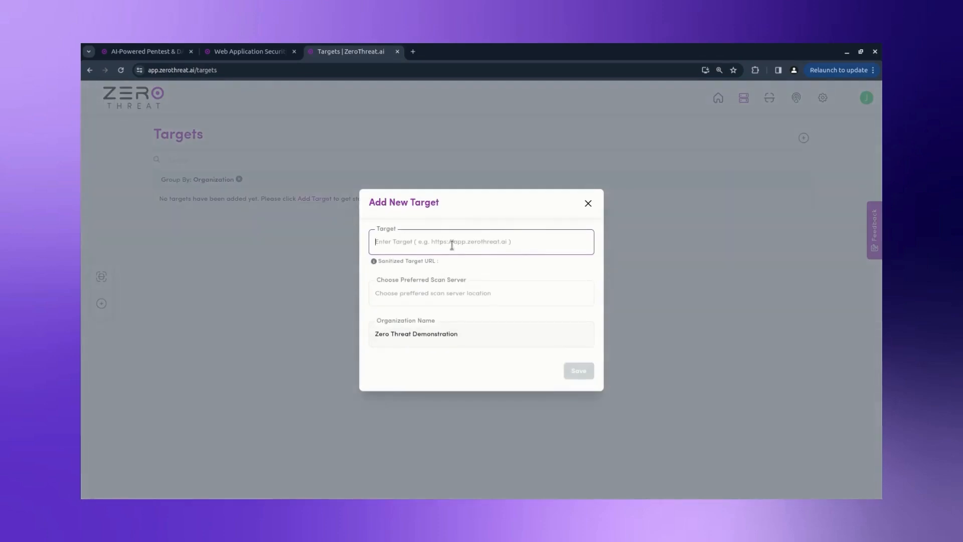
{"action": "type", "text": "https://vulnerable.zerothreat.ai"}
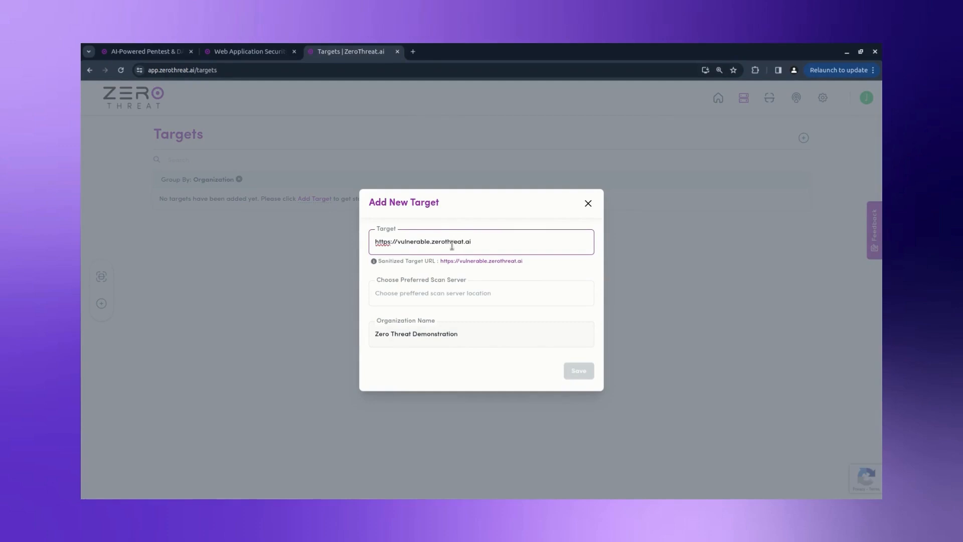
{"action": "left_click", "coordinate": [455, 291]}
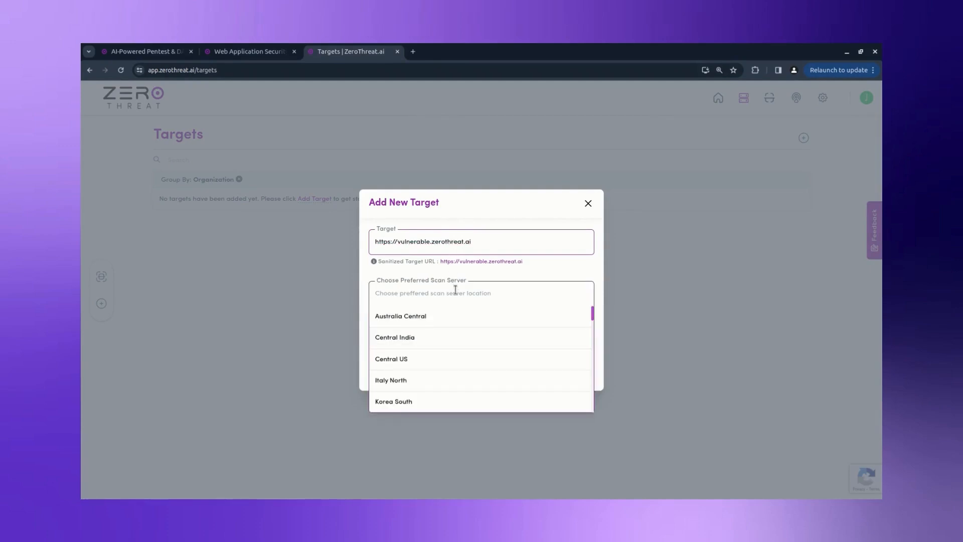
{"action": "type", "text": "los"}
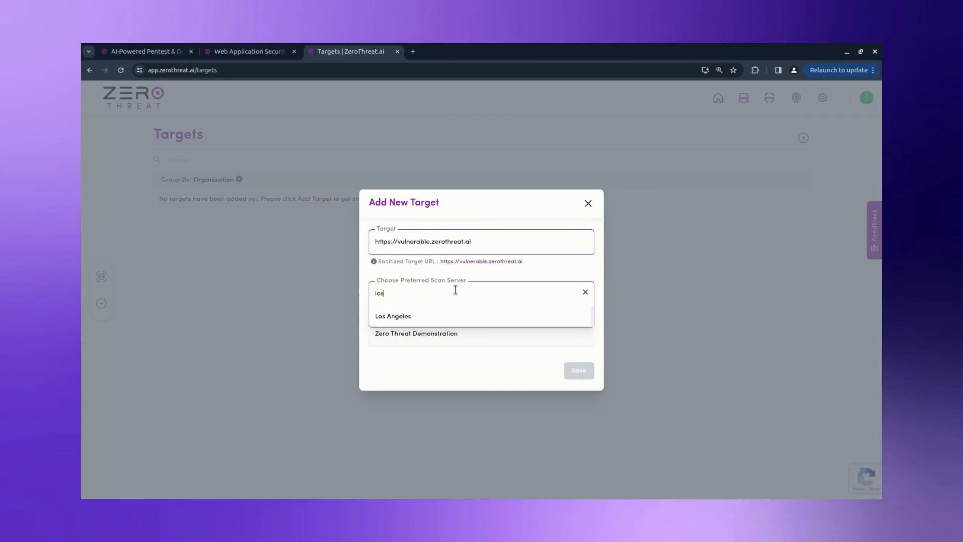
{"action": "left_click", "coordinate": [458, 321]}
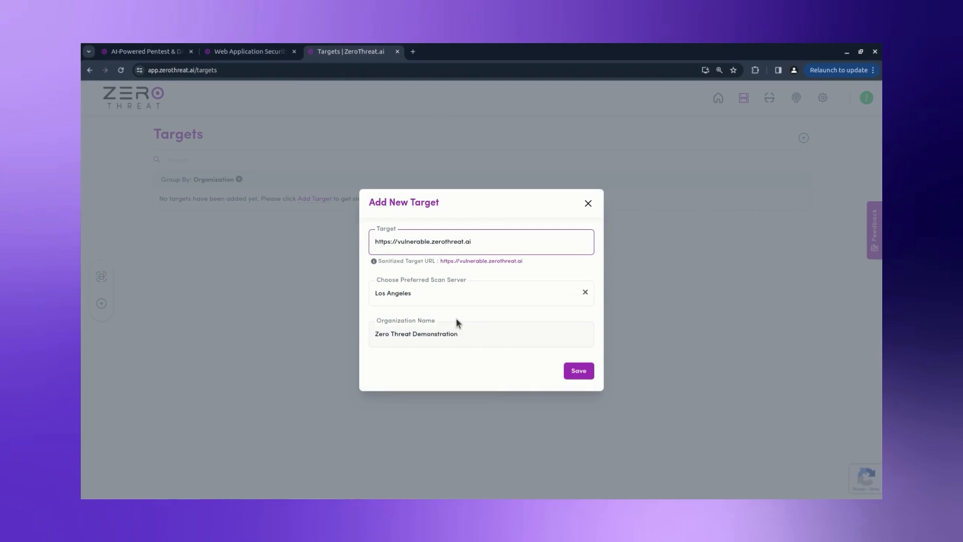
{"action": "left_click", "coordinate": [571, 371]}
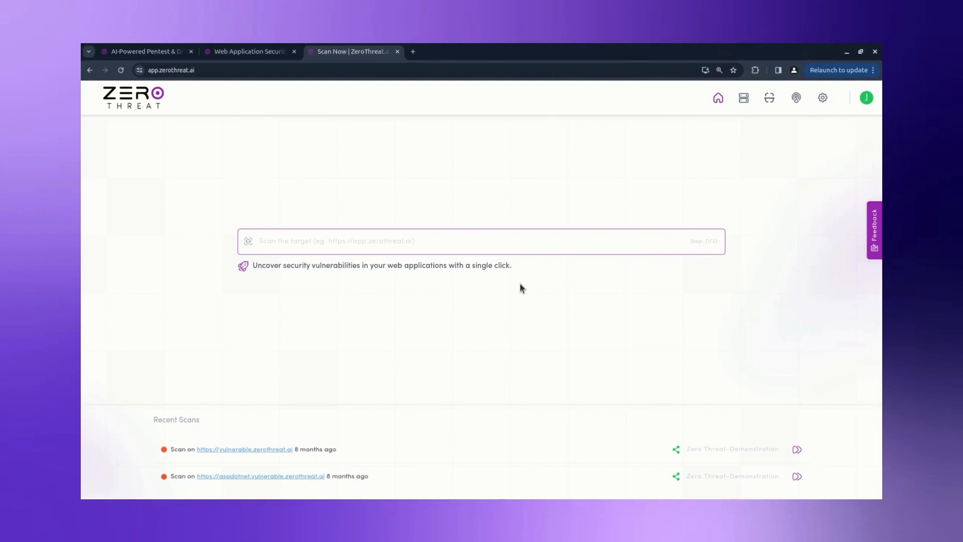
Step: Verify ownership of vulnerable.zerothreat.ai using the DNS TXT record option
{"action": "left_click", "coordinate": [743, 100]}
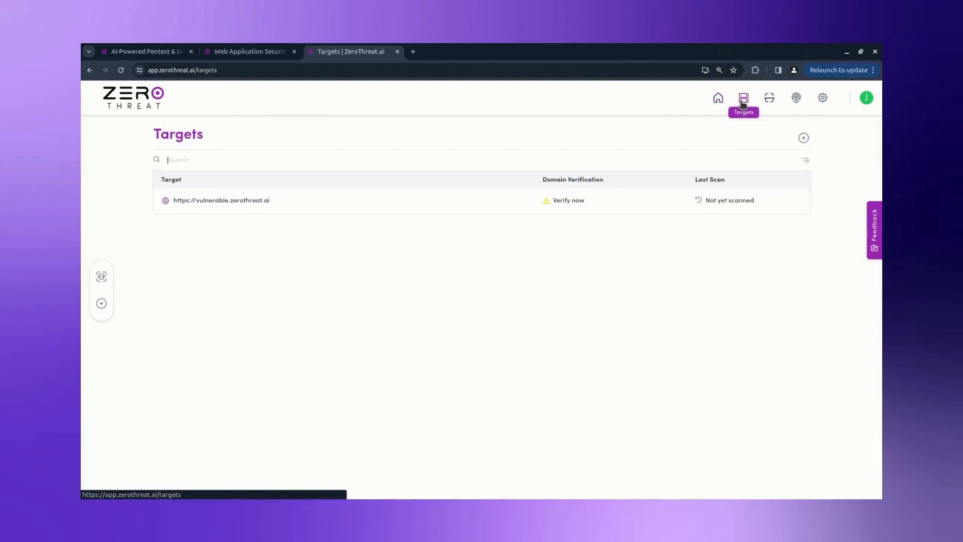
{"action": "left_click", "coordinate": [574, 203]}
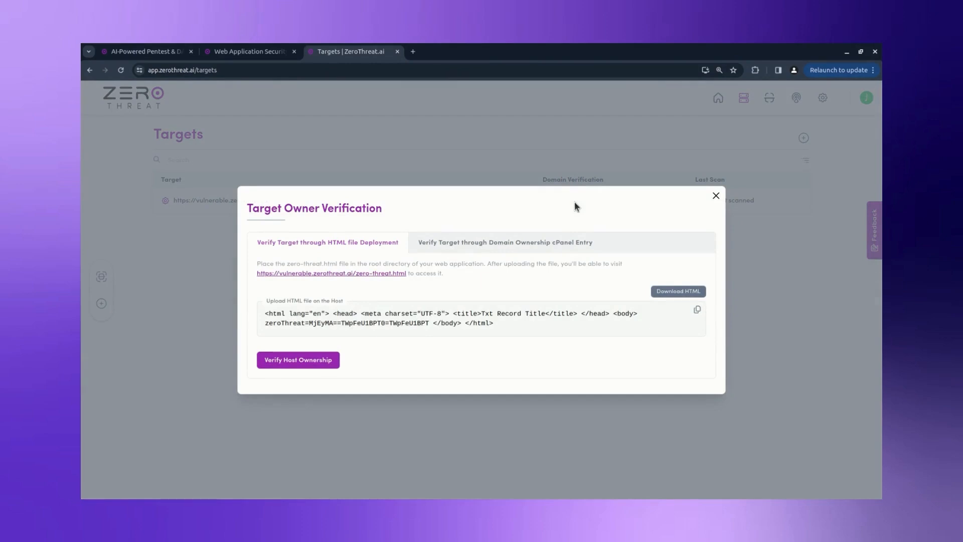
{"action": "left_click", "coordinate": [574, 239]}
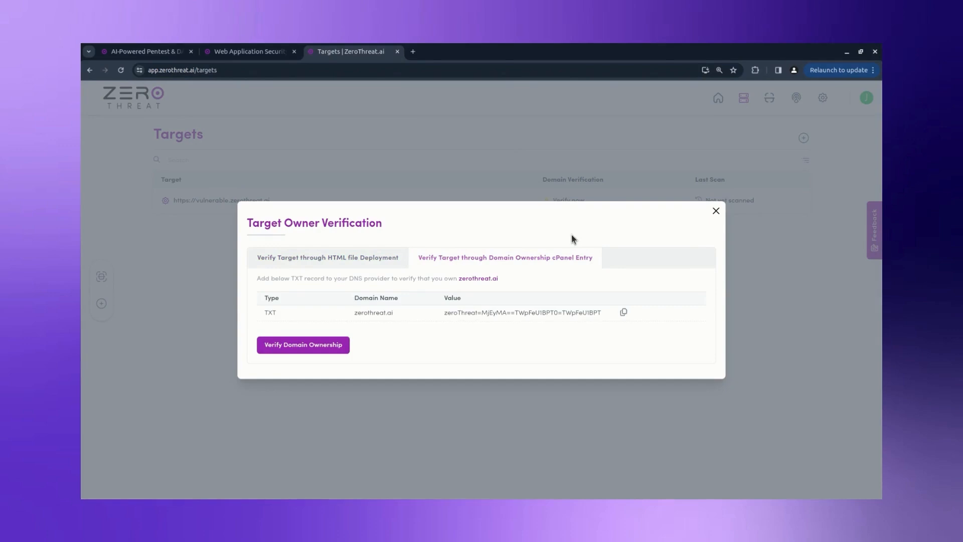
{"action": "left_click", "coordinate": [349, 345]}
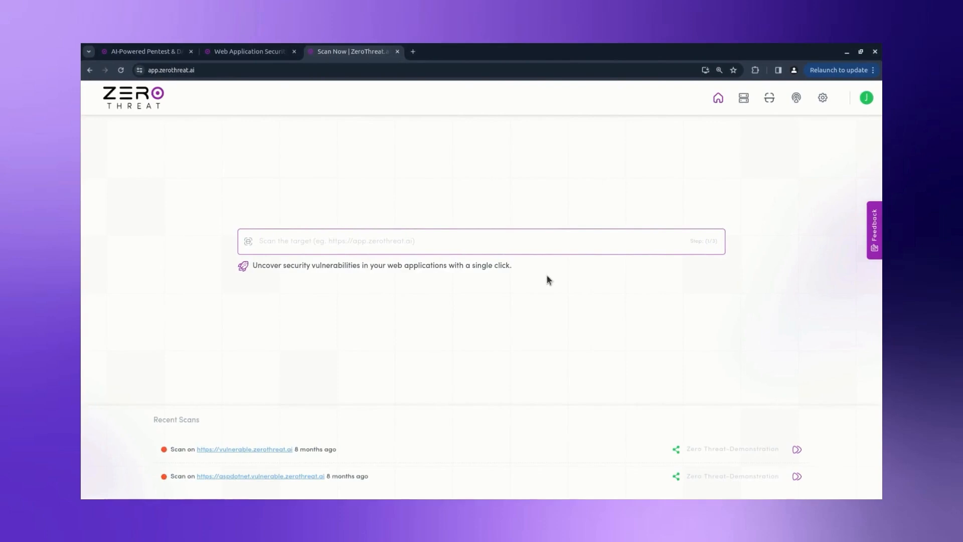
Step: In the target's configuration, set the frontend to React and the backend to Express.js
{"action": "left_click", "coordinate": [743, 99]}
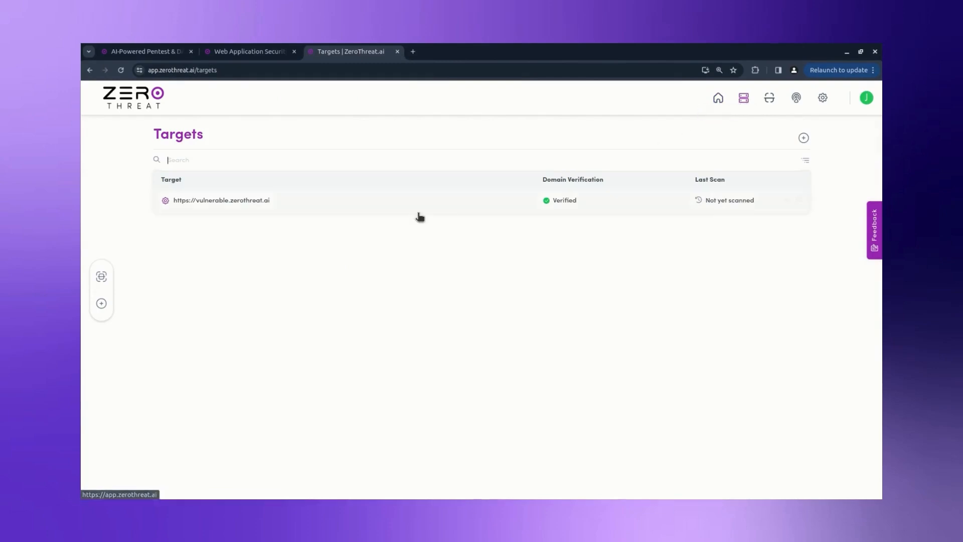
{"action": "left_click", "coordinate": [166, 201]}
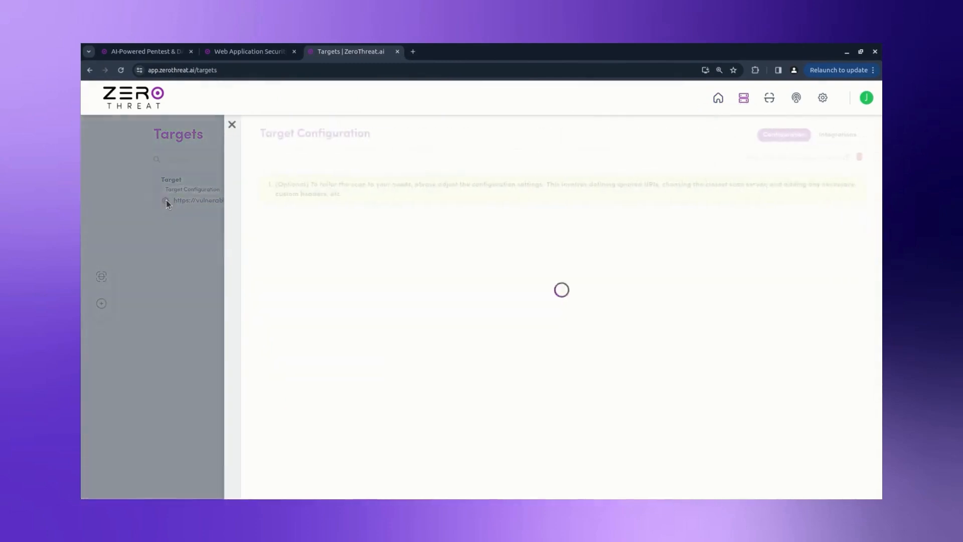
{"action": "left_click", "coordinate": [414, 340]}
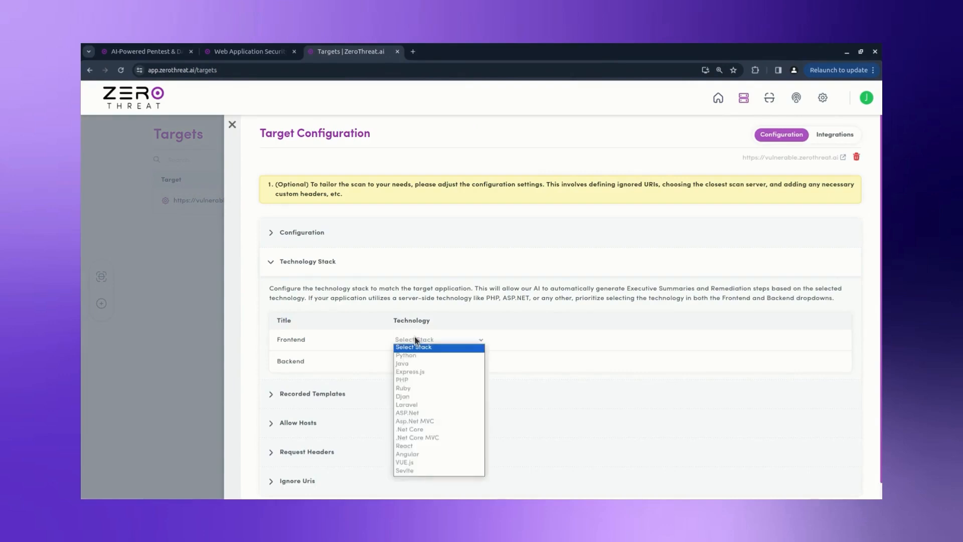
{"action": "type", "text": "re"}
{"action": "key", "text": "Return"}
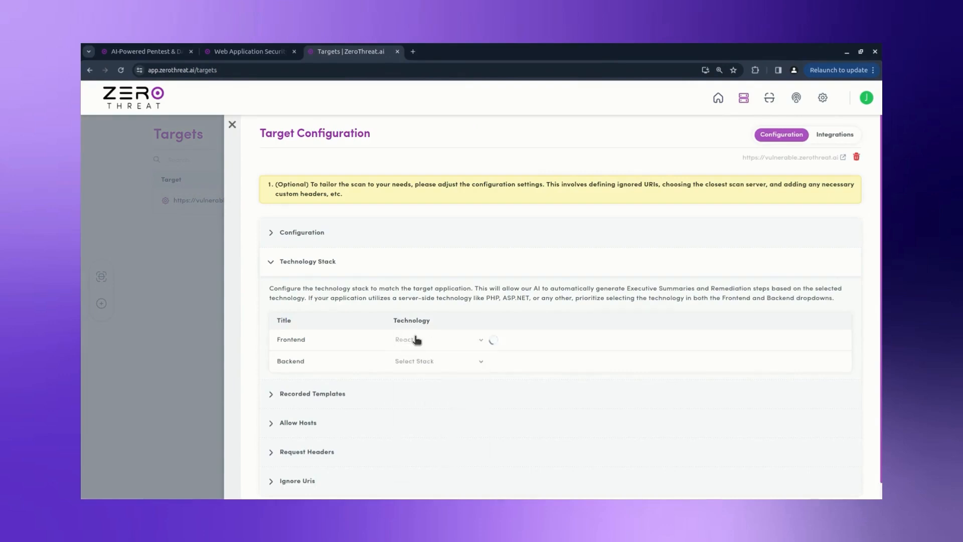
{"action": "left_click", "coordinate": [415, 362]}
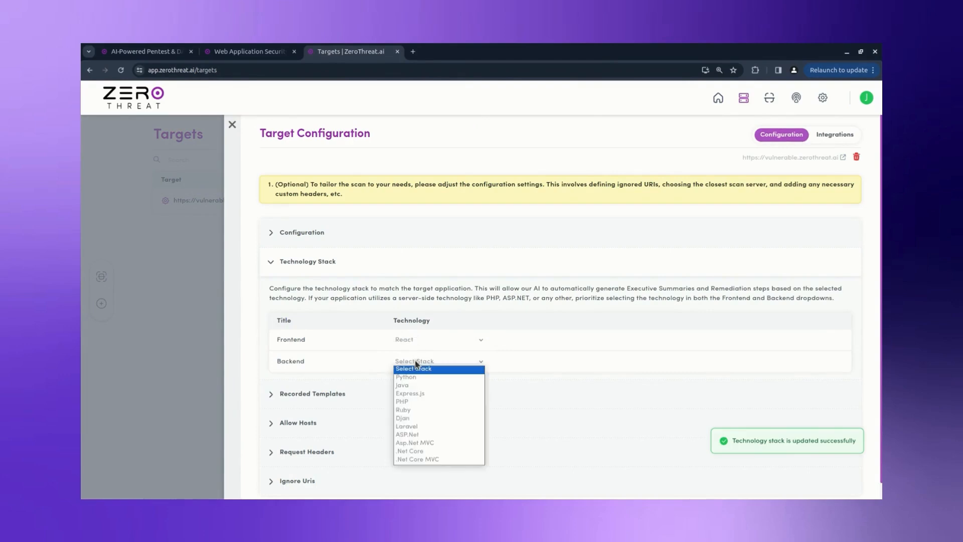
{"action": "type", "text": "ex"}
{"action": "key", "text": "Return"}
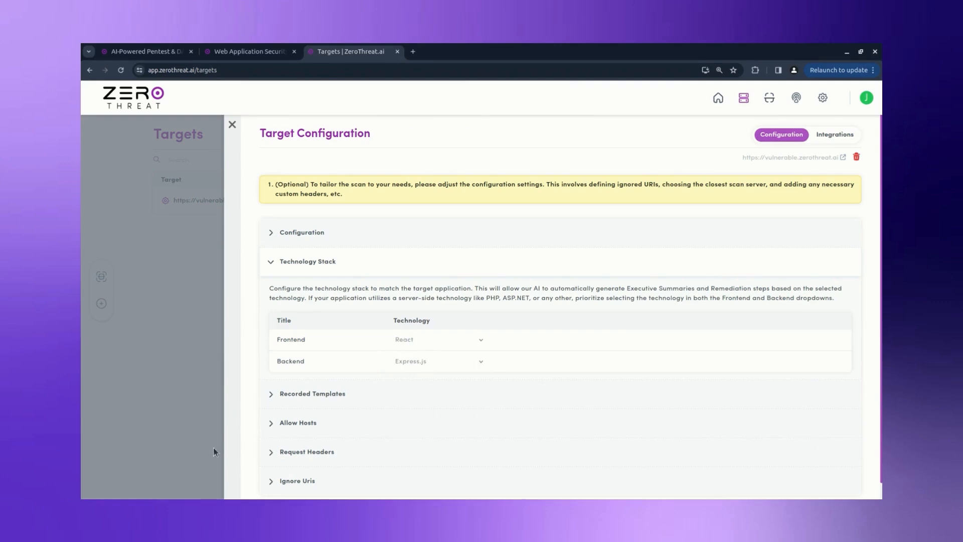
Step: Expand the Allow Hosts and Ignore Uris sections, then close the target configuration
{"action": "left_click", "coordinate": [272, 423]}
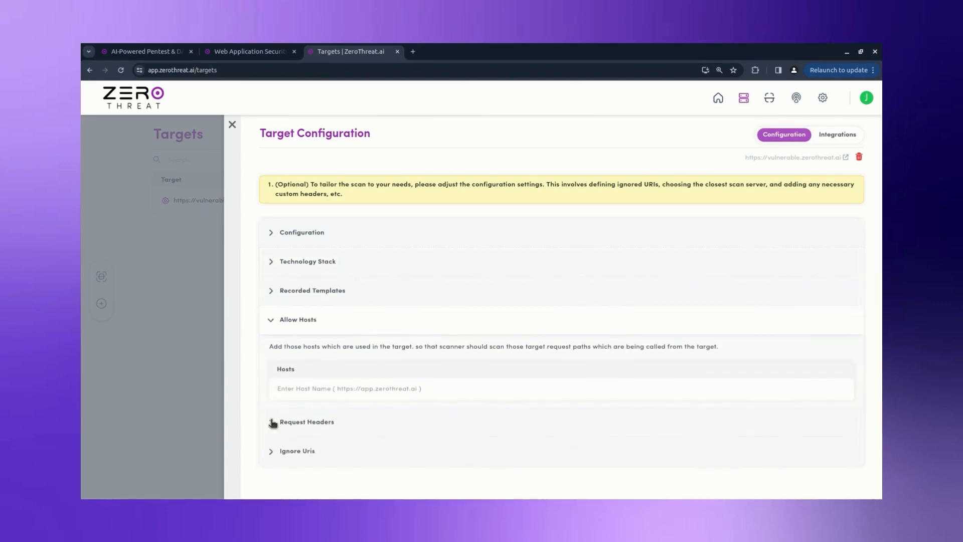
{"action": "left_click", "coordinate": [271, 451]}
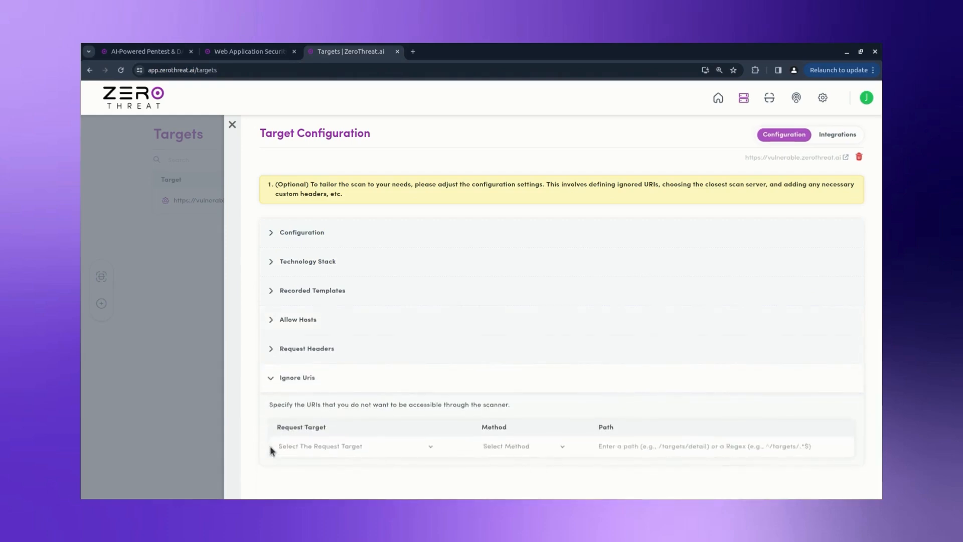
{"action": "left_click", "coordinate": [231, 125]}
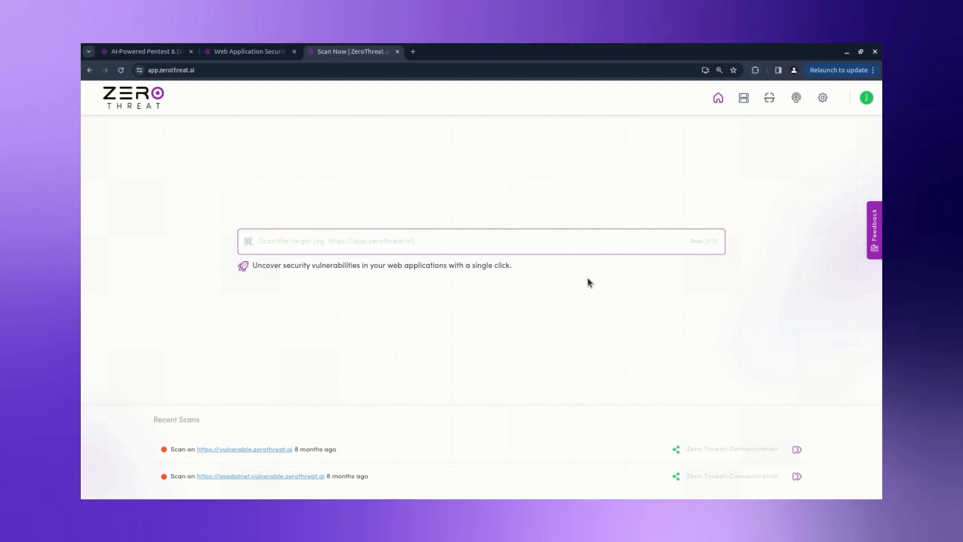
Step: Select vulnerable.zerothreat.ai as the scan target and start recording an authenticated login sequence
{"action": "left_click", "coordinate": [573, 242]}
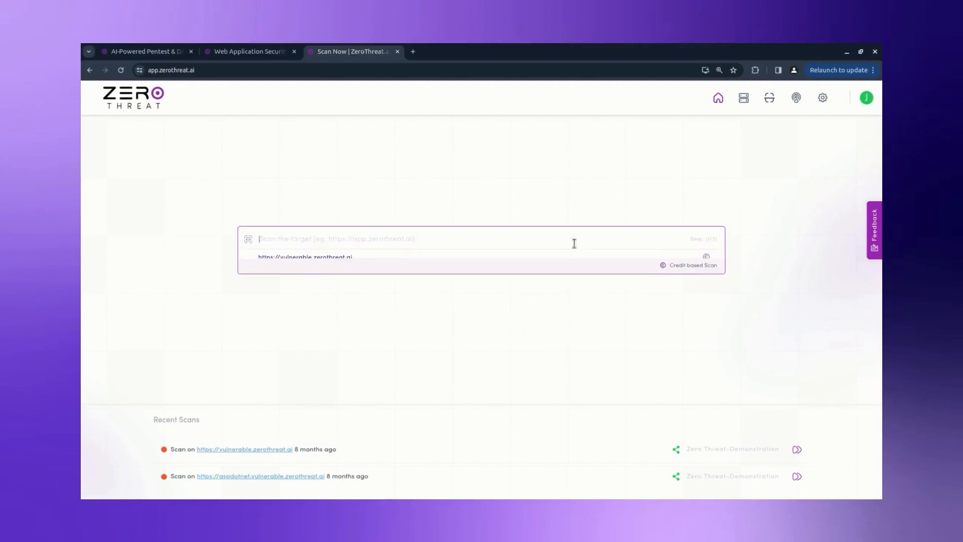
{"action": "left_click", "coordinate": [572, 253]}
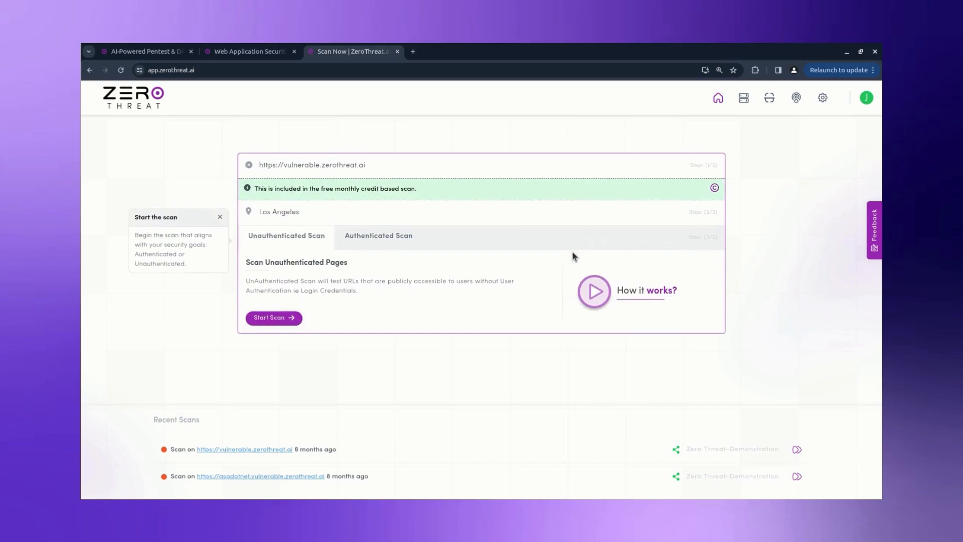
{"action": "left_click", "coordinate": [408, 236]}
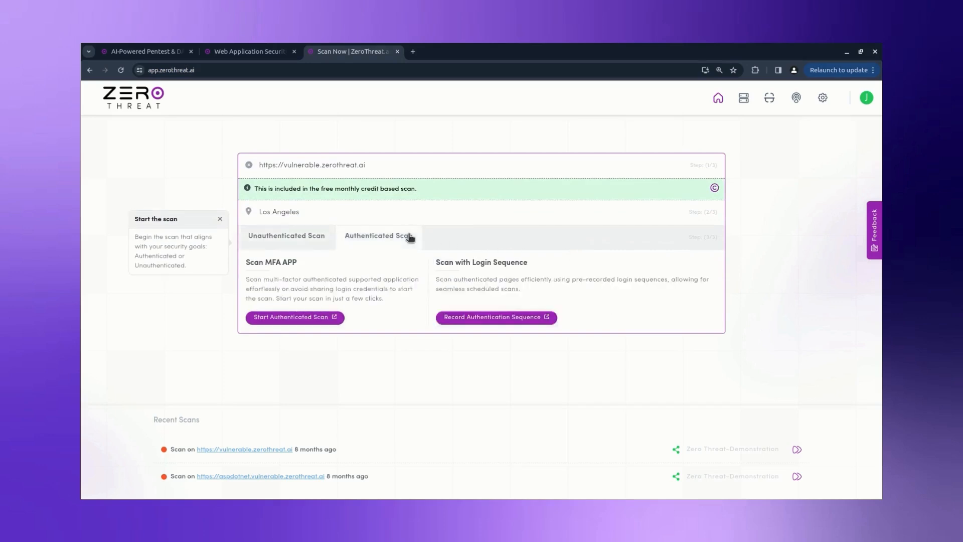
{"action": "left_click", "coordinate": [459, 320]}
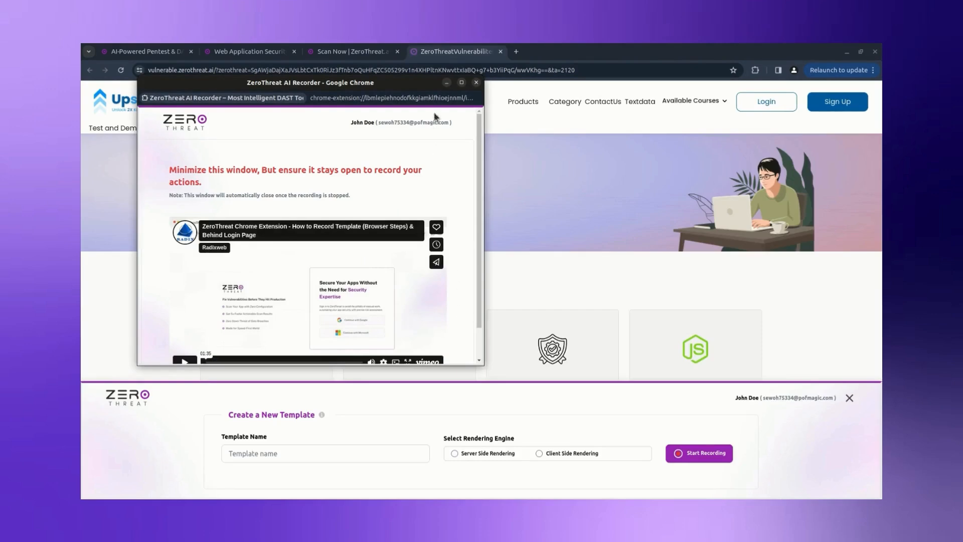
Step: Regenerate and copy a fresh login-sequence token on the Scan Now page
{"action": "left_click", "coordinate": [445, 83]}
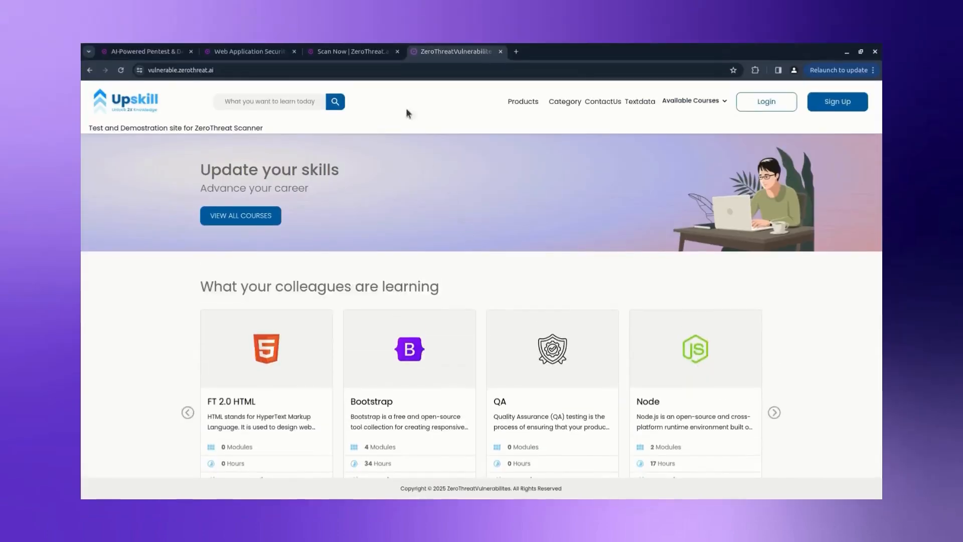
{"action": "left_click", "coordinate": [374, 54]}
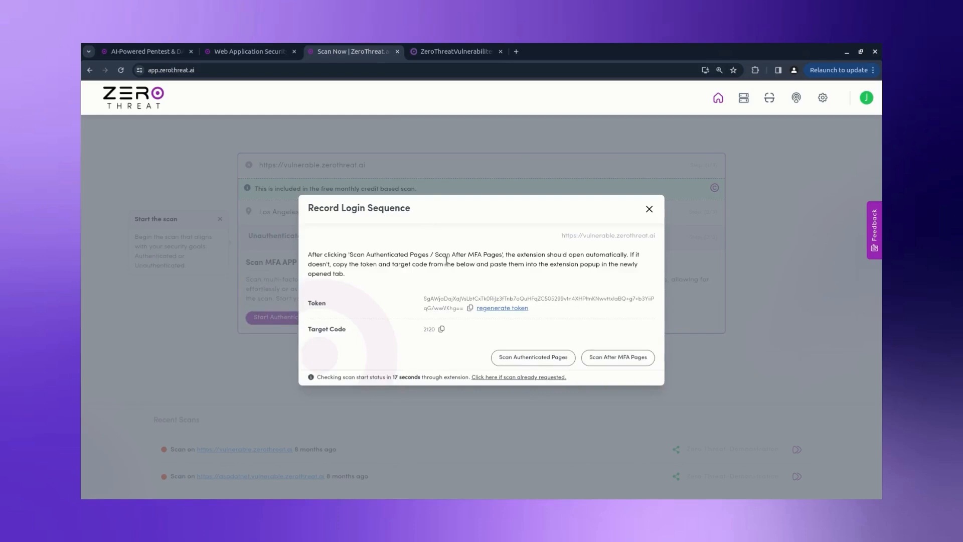
{"action": "left_click", "coordinate": [481, 308]}
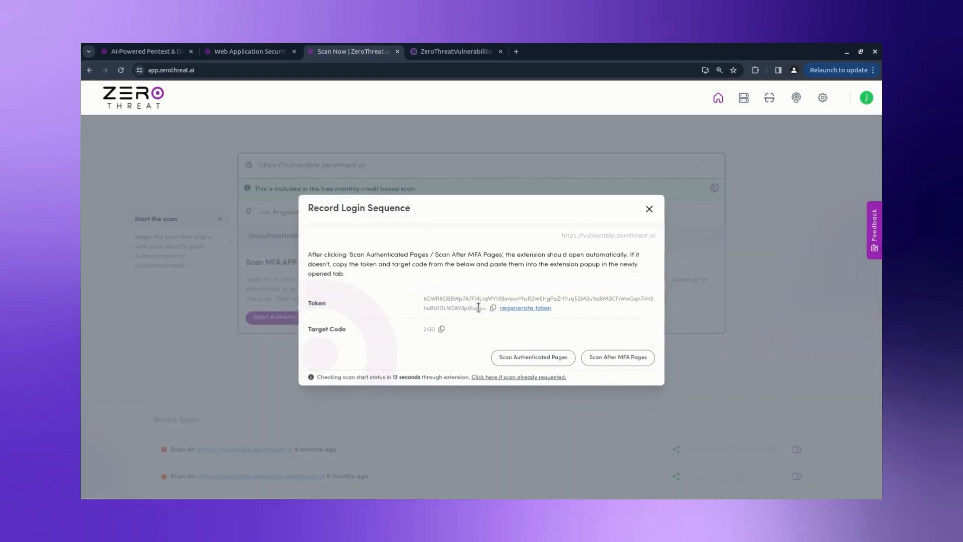
{"action": "left_click", "coordinate": [493, 308]}
Step: Enter the token and target code 2120 in the ZeroThreat extension and launch the step recorder
{"action": "left_click", "coordinate": [459, 56]}
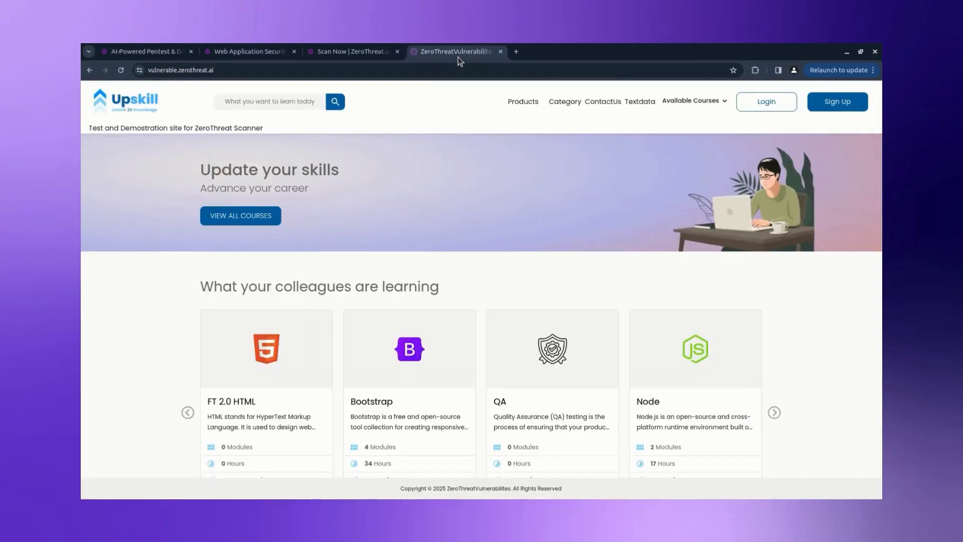
{"action": "left_click", "coordinate": [755, 70]}
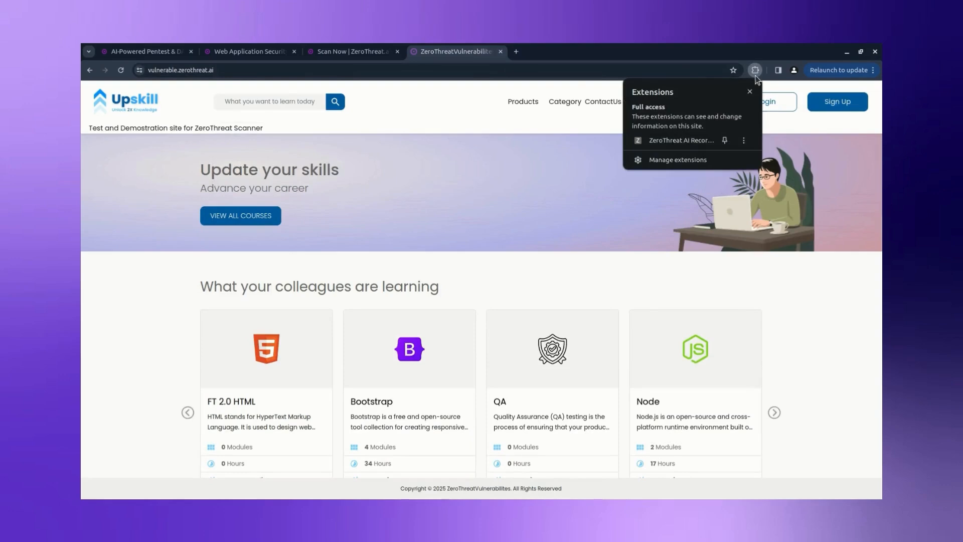
{"action": "left_click", "coordinate": [700, 140]}
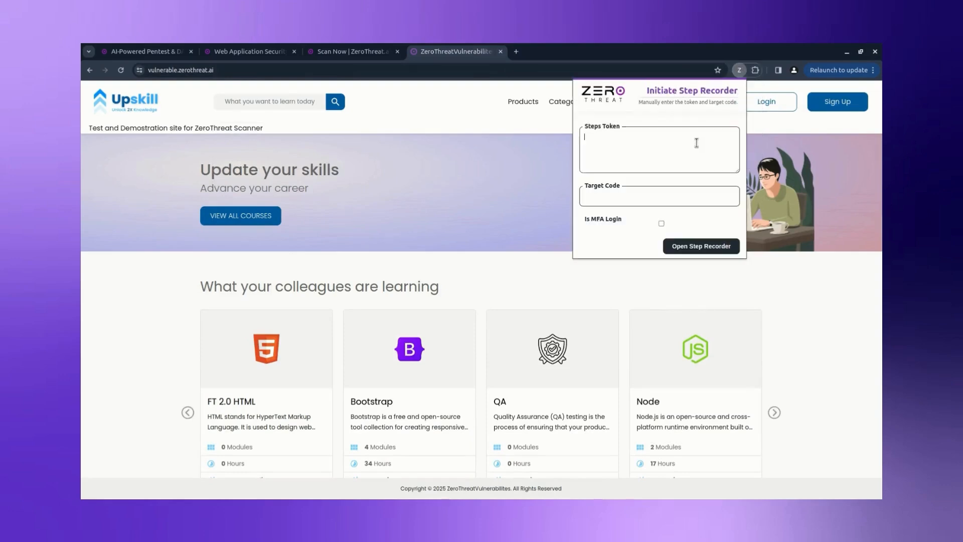
{"action": "key", "text": "ctrl+v"}
{"action": "key", "text": "Tab"}
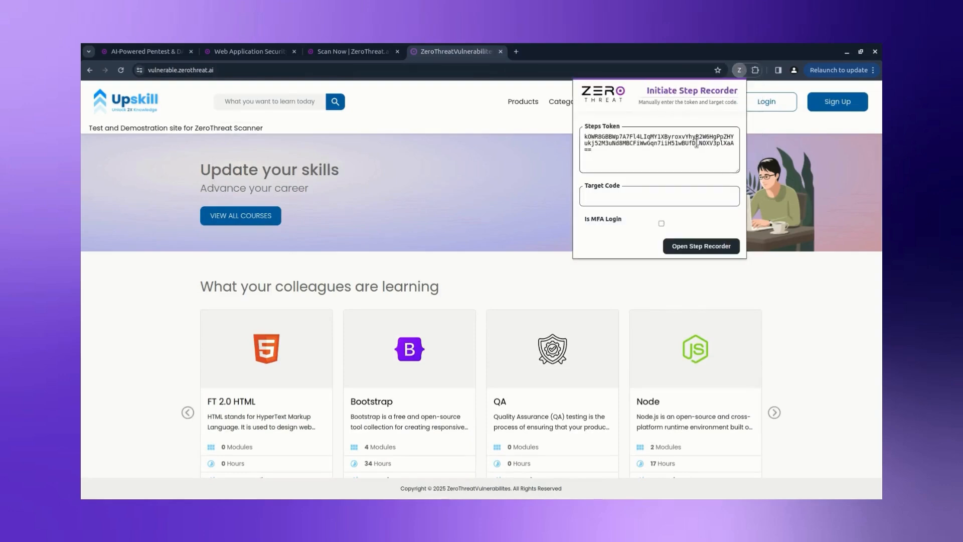
{"action": "type", "text": "2120"}
{"action": "left_click", "coordinate": [716, 246]}
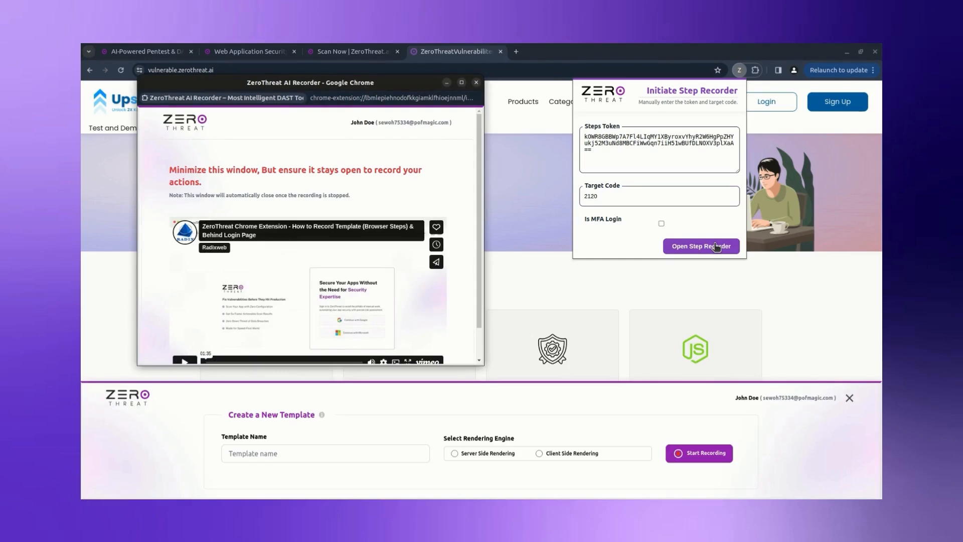
Step: Name the template 'Login Sequence v1.0', choose Client Side Rendering, and start recording
{"action": "left_click", "coordinate": [447, 83]}
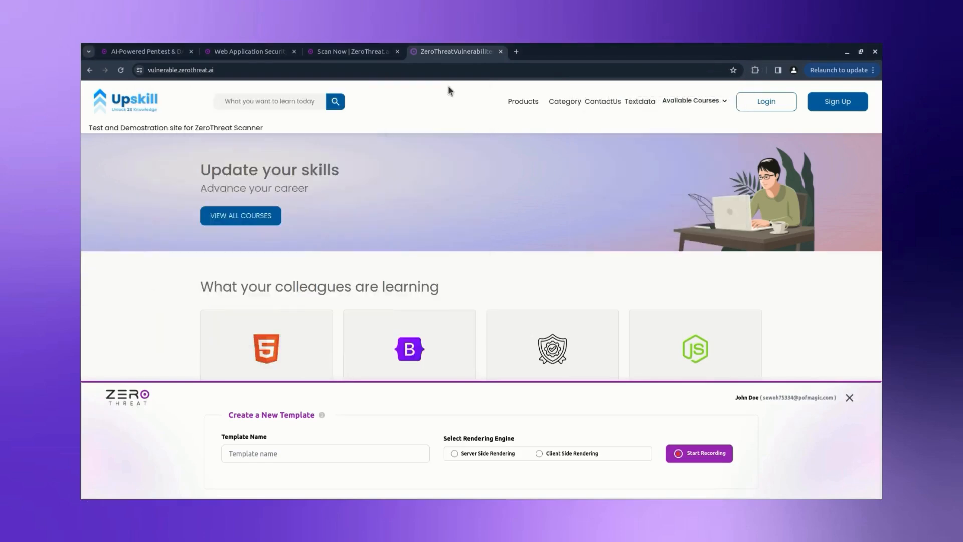
{"action": "left_click", "coordinate": [365, 450]}
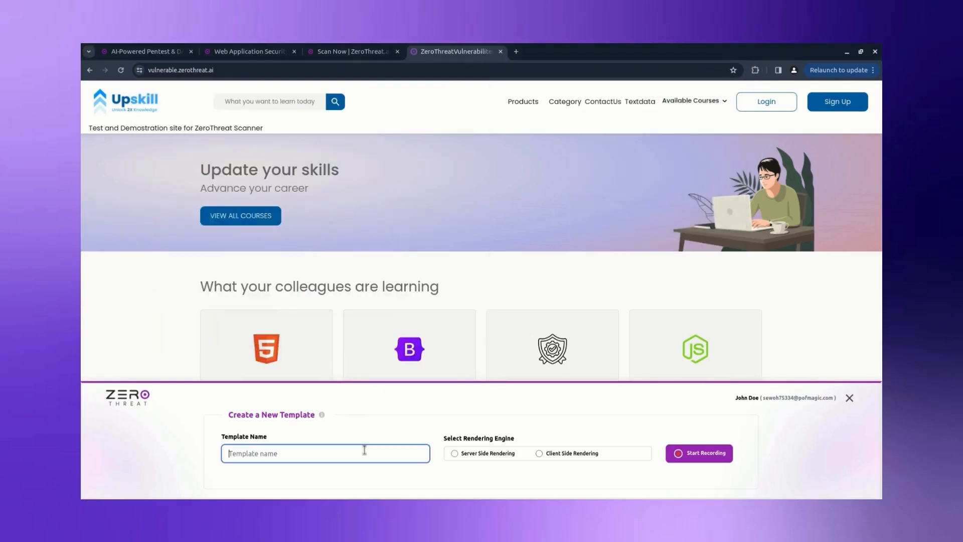
{"action": "type", "text": "Login Sequence v1.0"}
{"action": "left_click", "coordinate": [537, 457]}
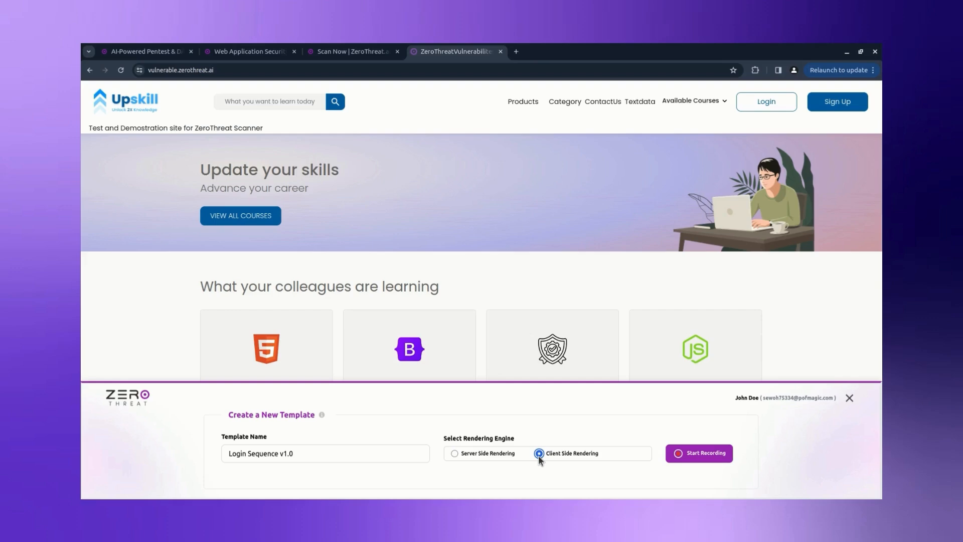
{"action": "left_click", "coordinate": [688, 458]}
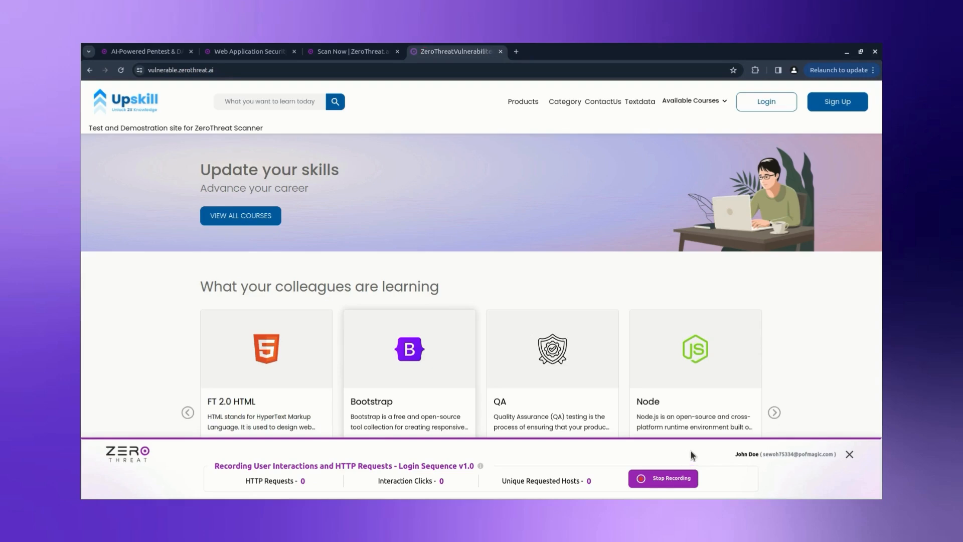
Step: Sign in to the Upskill site with the test email and password, dismissing the save-password prompt
{"action": "left_click", "coordinate": [762, 106]}
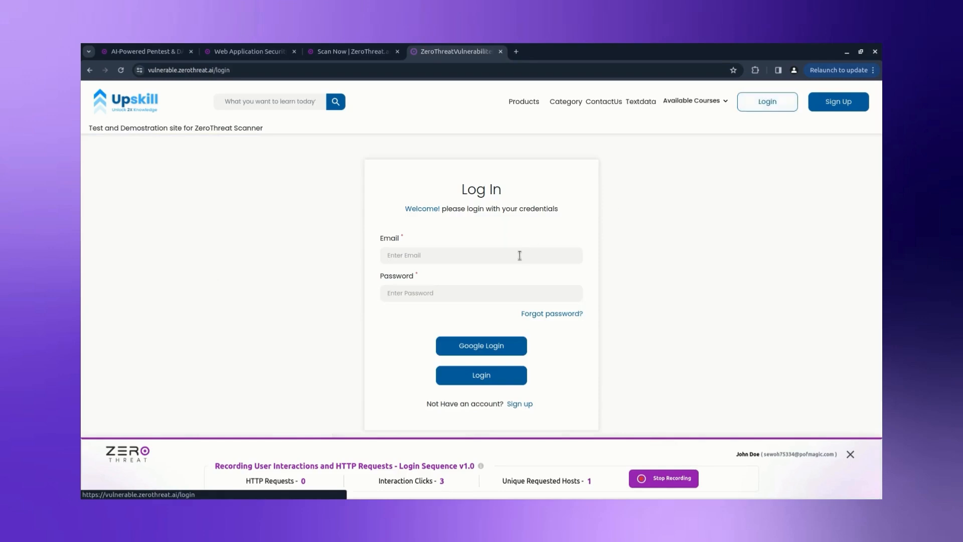
{"action": "left_click", "coordinate": [518, 256]}
{"action": "type", "text": "test@"}
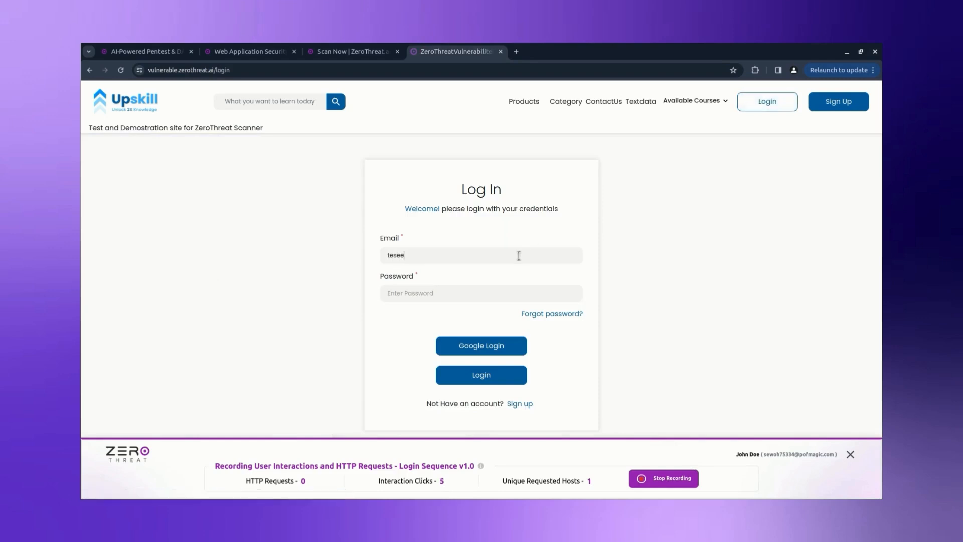
{"action": "type", "text": "test"}
{"action": "key", "text": "Tab"}
{"action": "type", "text": "test"}
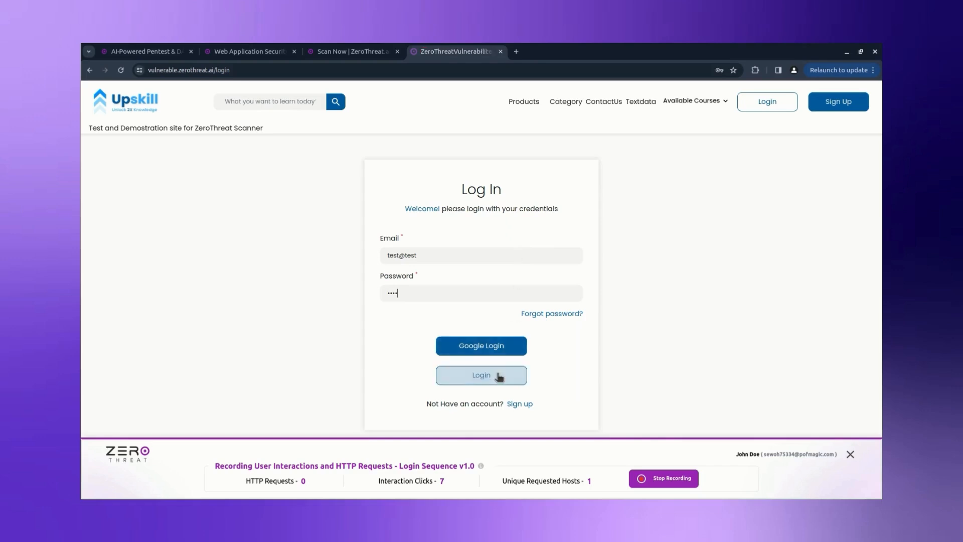
{"action": "left_click", "coordinate": [498, 378]}
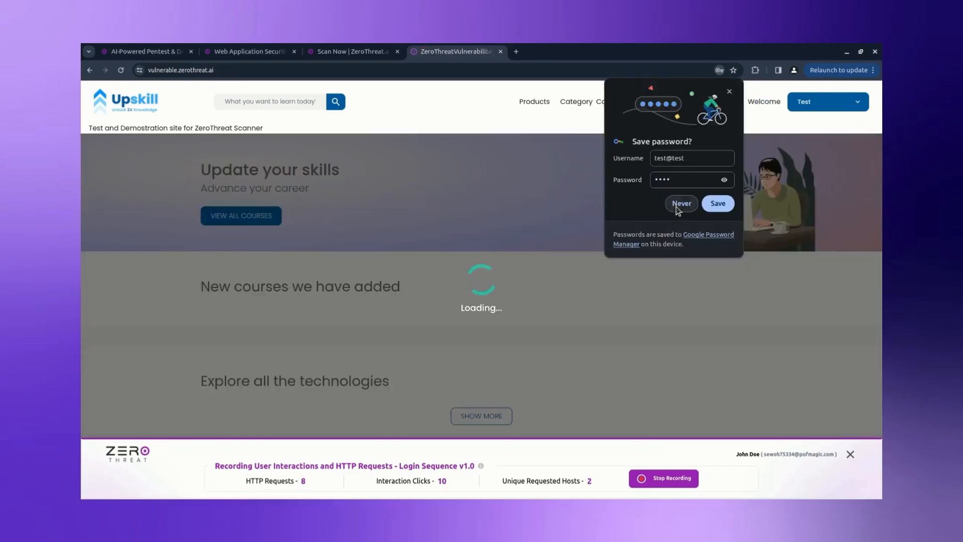
{"action": "left_click", "coordinate": [678, 204]}
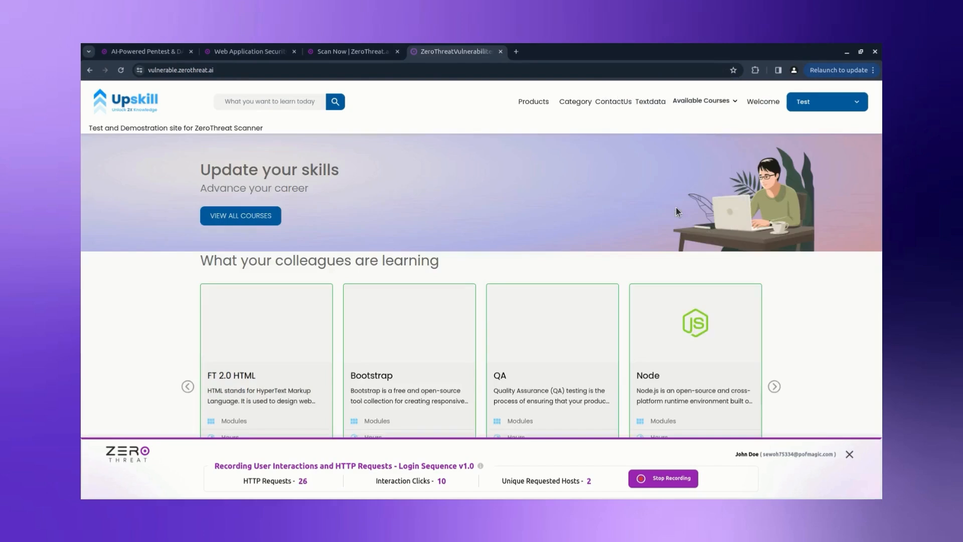
Step: Visit the admin Manage Courses and Manage SubCourses pages, log out, and stop recording
{"action": "left_click", "coordinate": [829, 102]}
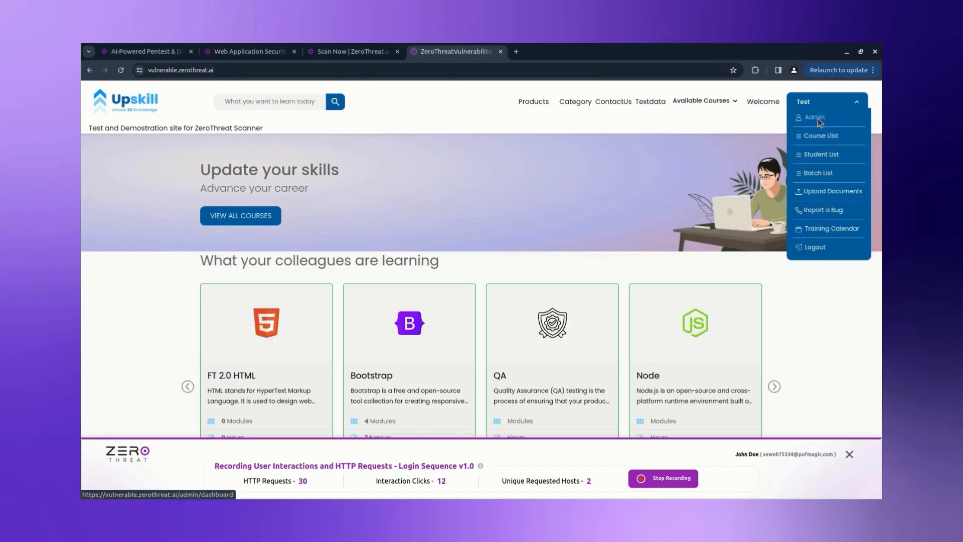
{"action": "left_click", "coordinate": [815, 121]}
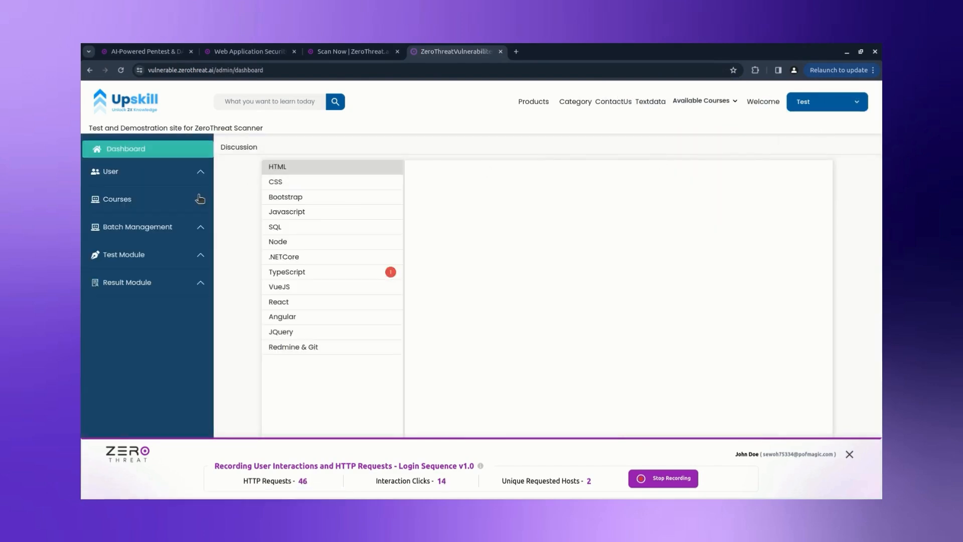
{"action": "left_click", "coordinate": [197, 201]}
{"action": "left_click", "coordinate": [182, 222]}
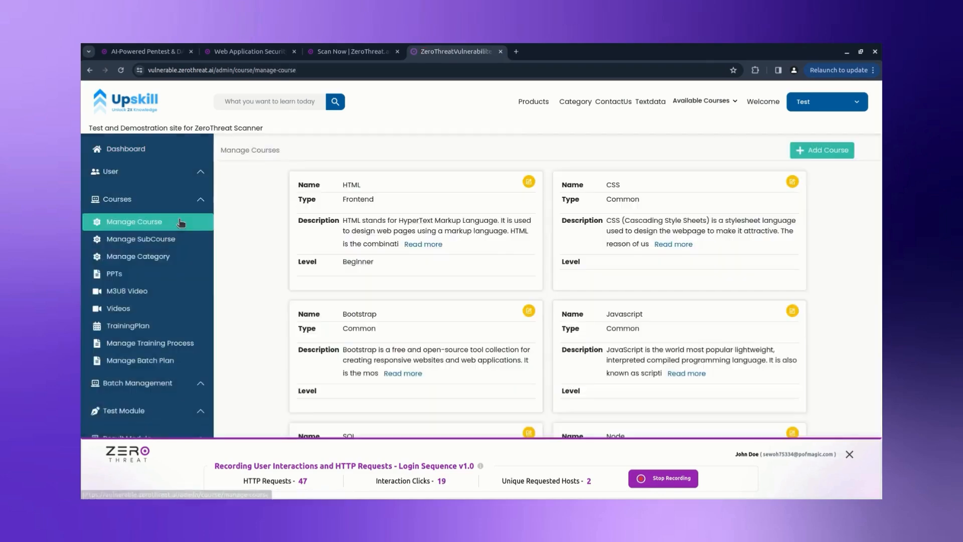
{"action": "left_click", "coordinate": [176, 238]}
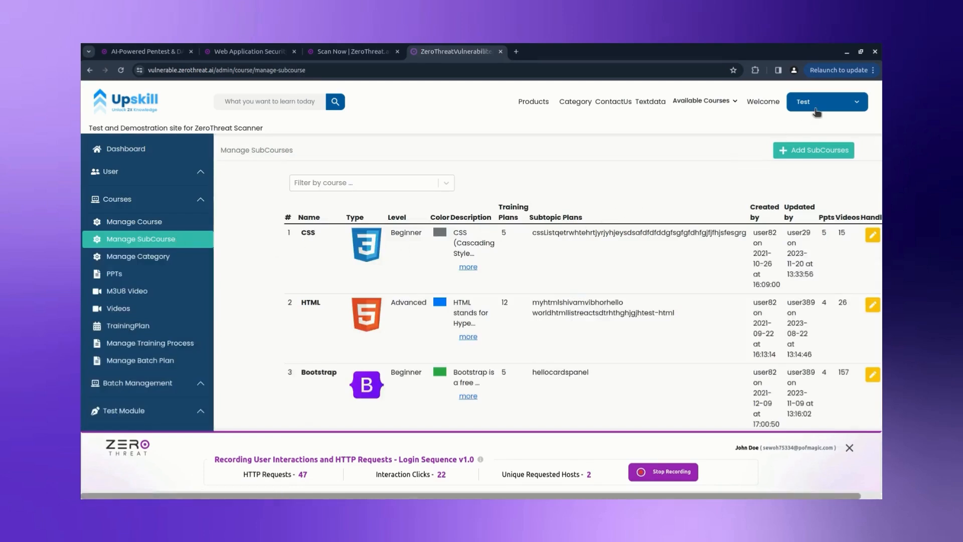
{"action": "left_click", "coordinate": [817, 111]}
{"action": "left_click", "coordinate": [817, 244]}
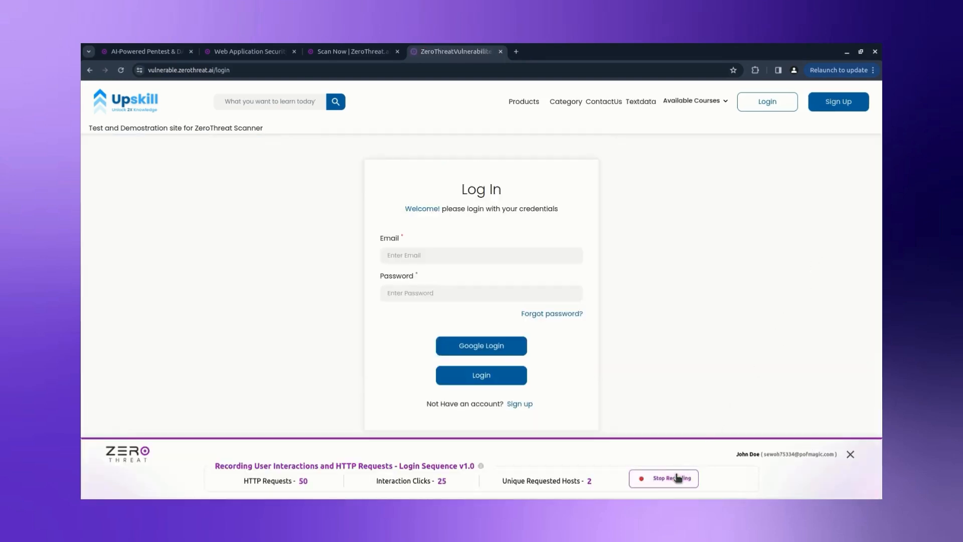
{"action": "left_click", "coordinate": [678, 478]}
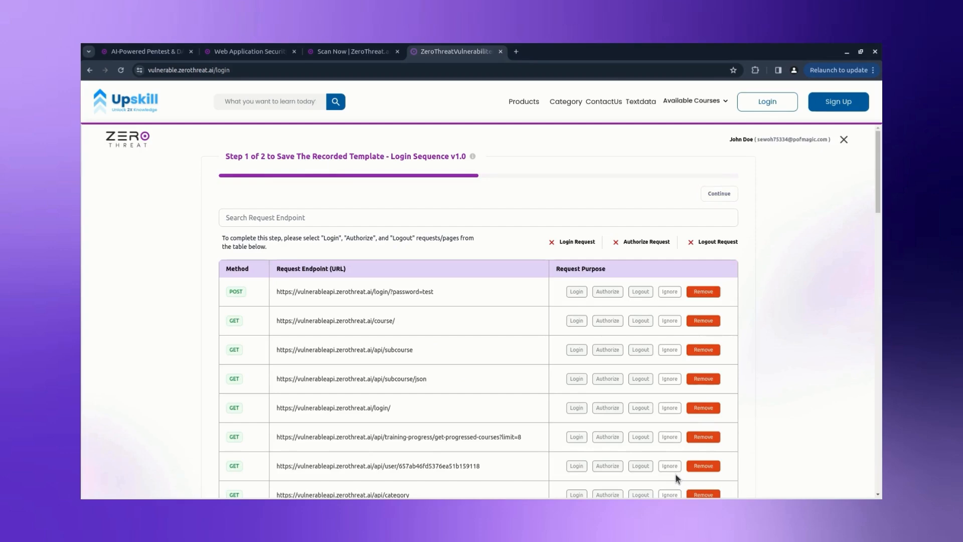
Step: Tag the POST /login request as Login, review the request list, and continue to template review
{"action": "left_click", "coordinate": [577, 292]}
{"action": "scroll", "coordinate": [577, 291], "scroll_direction": "down", "scroll_amount": 4}
{"action": "scroll", "coordinate": [577, 292], "scroll_direction": "down", "scroll_amount": 8}
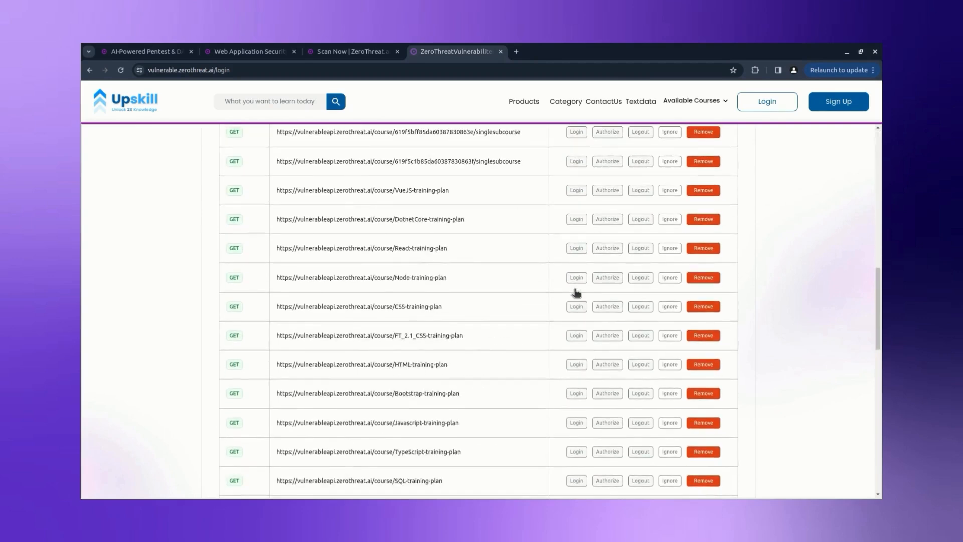
{"action": "scroll", "coordinate": [577, 293], "scroll_direction": "down", "scroll_amount": 4}
{"action": "scroll", "coordinate": [577, 292], "scroll_direction": "down", "scroll_amount": 1}
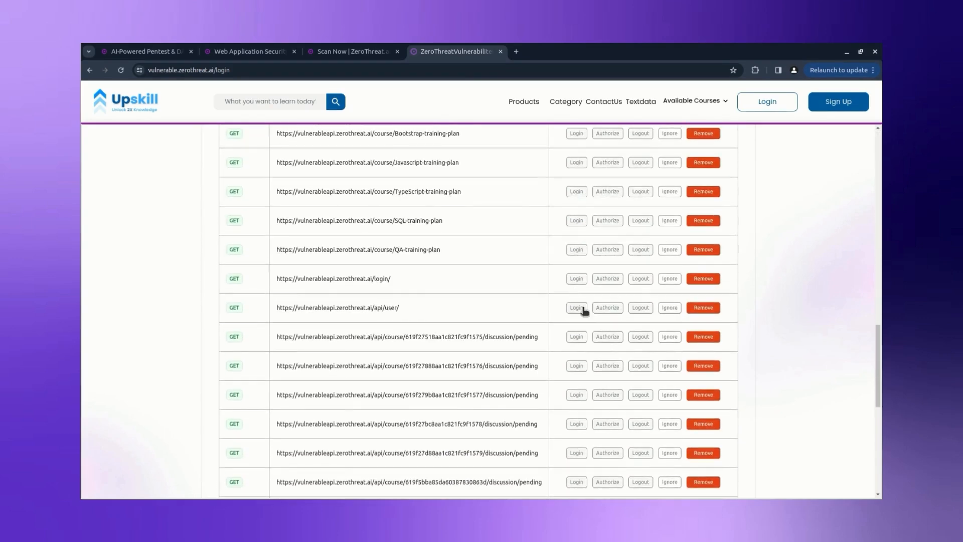
{"action": "scroll", "coordinate": [604, 316], "scroll_direction": "down", "scroll_amount": 8}
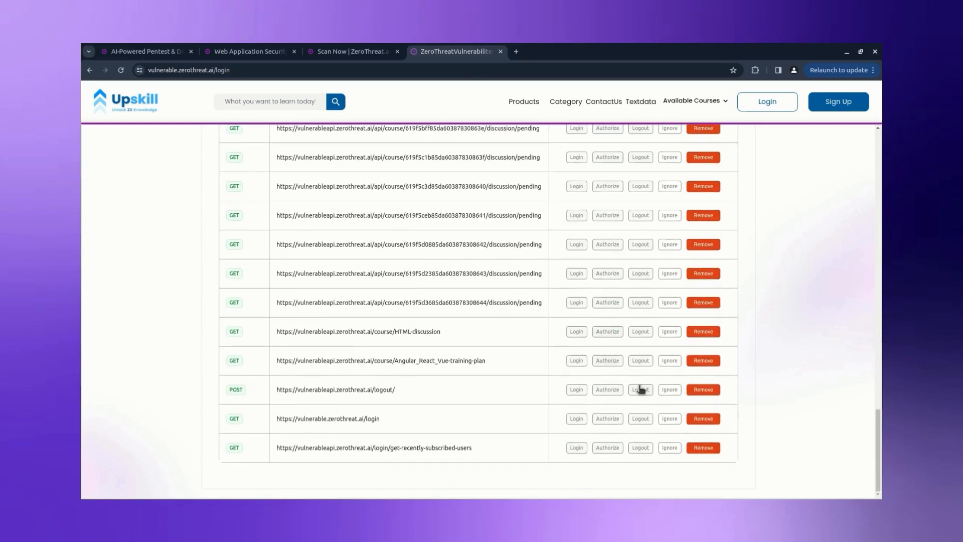
{"action": "scroll", "coordinate": [641, 389], "scroll_direction": "up", "scroll_amount": 20}
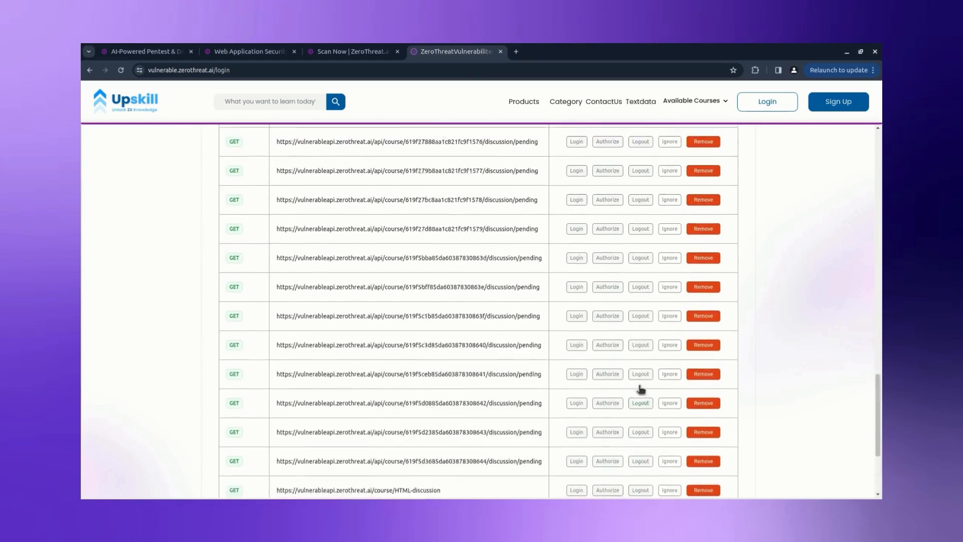
{"action": "scroll", "coordinate": [641, 389], "scroll_direction": "up", "scroll_amount": 2}
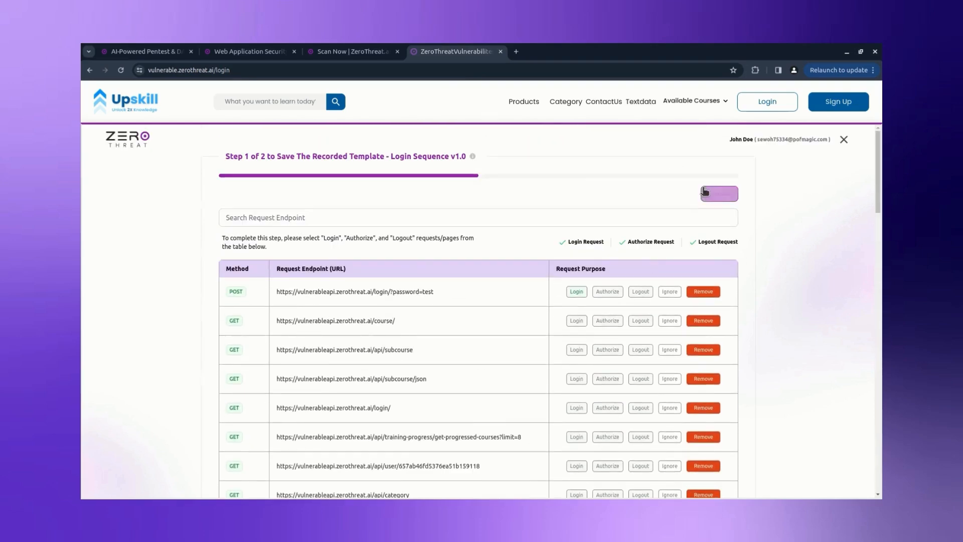
{"action": "left_click", "coordinate": [719, 194]}
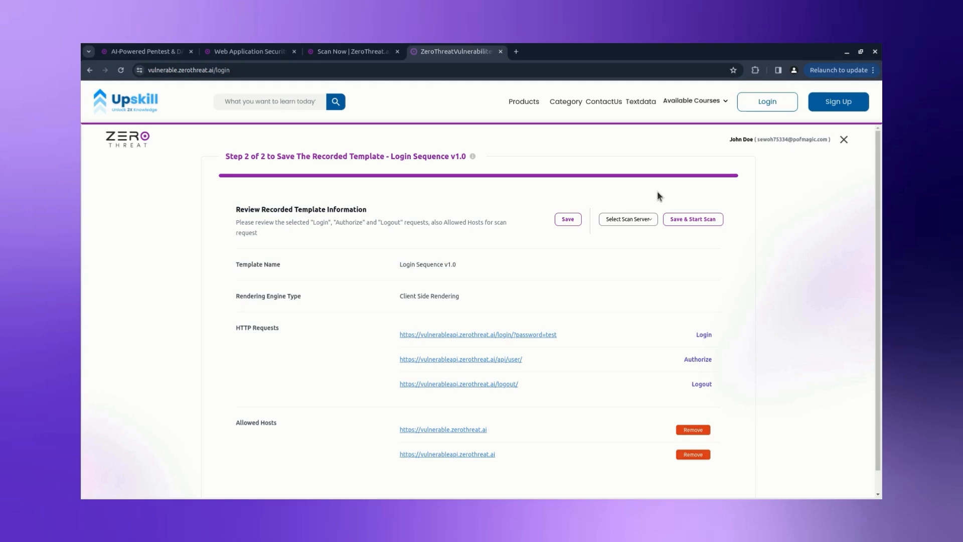
Step: Choose the Los Angeles scan server, then save the Login Sequence v1.0 template and start its scan
{"action": "left_click", "coordinate": [649, 220]}
{"action": "left_click", "coordinate": [632, 283]}
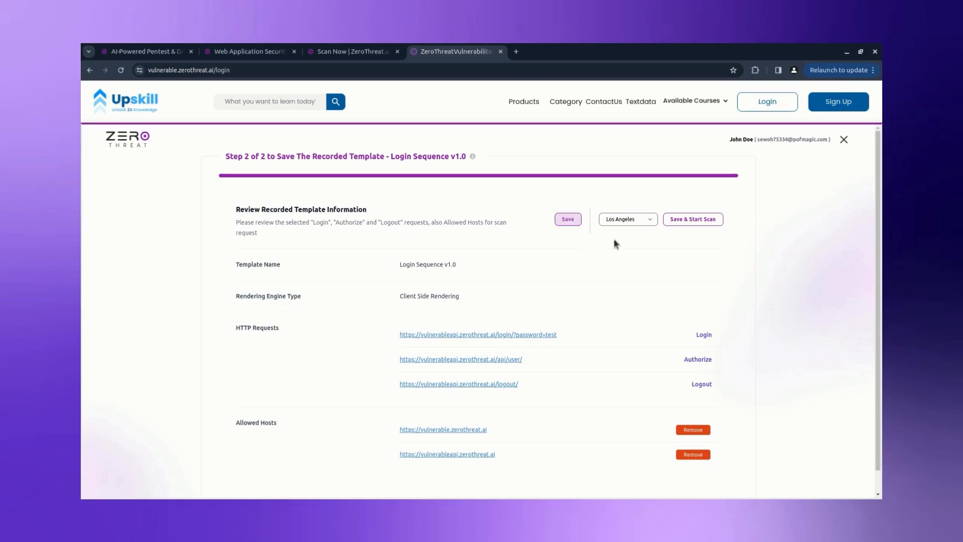
{"action": "left_click", "coordinate": [684, 224]}
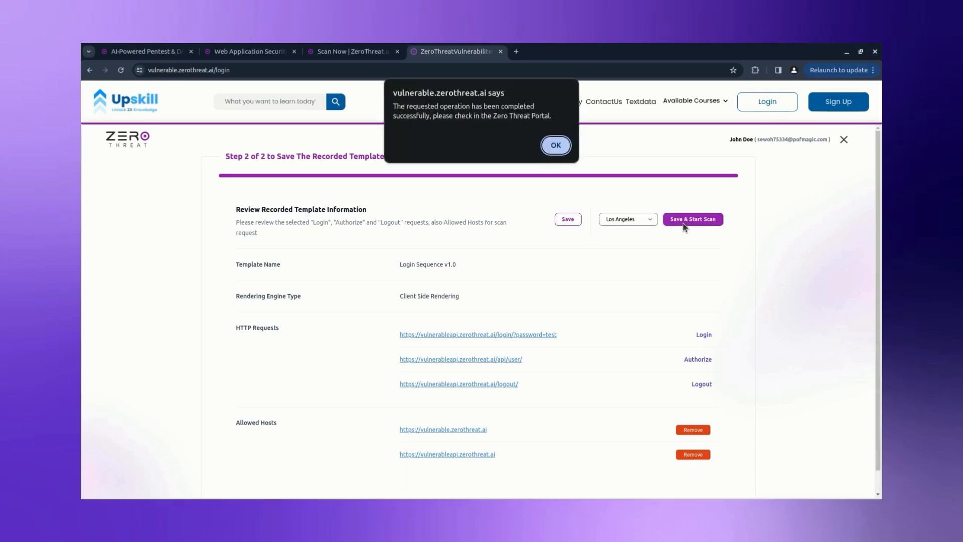
{"action": "left_click", "coordinate": [559, 151]}
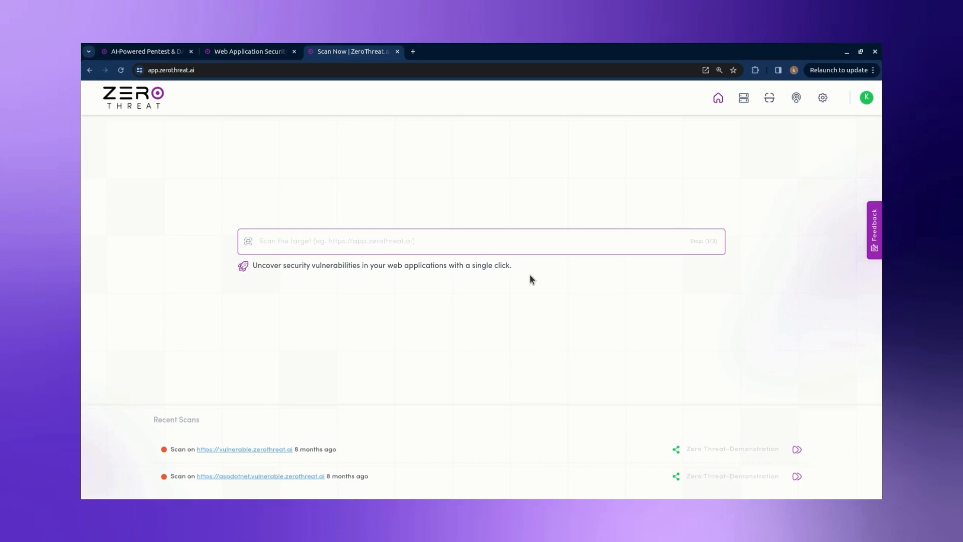
{"action": "left_click", "coordinate": [516, 242]}
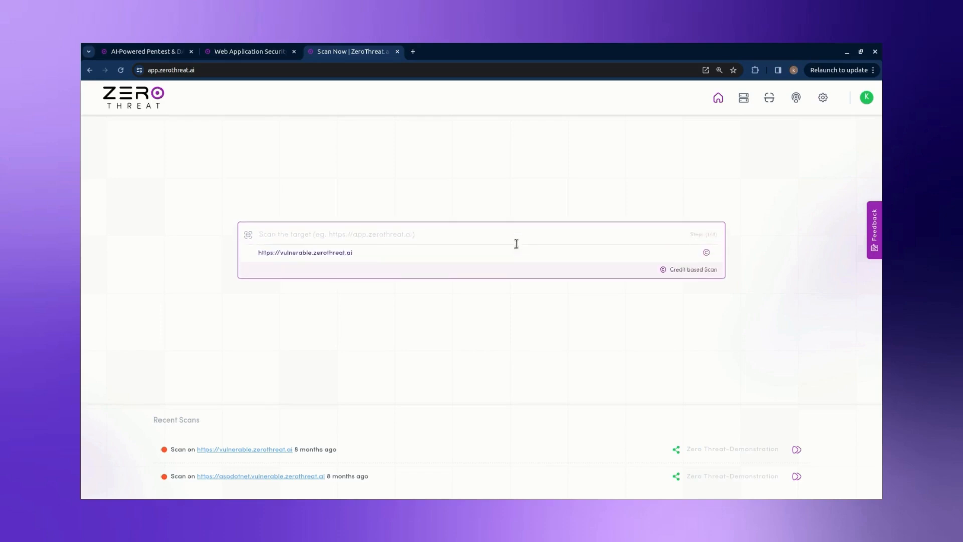
{"action": "left_click", "coordinate": [514, 252]}
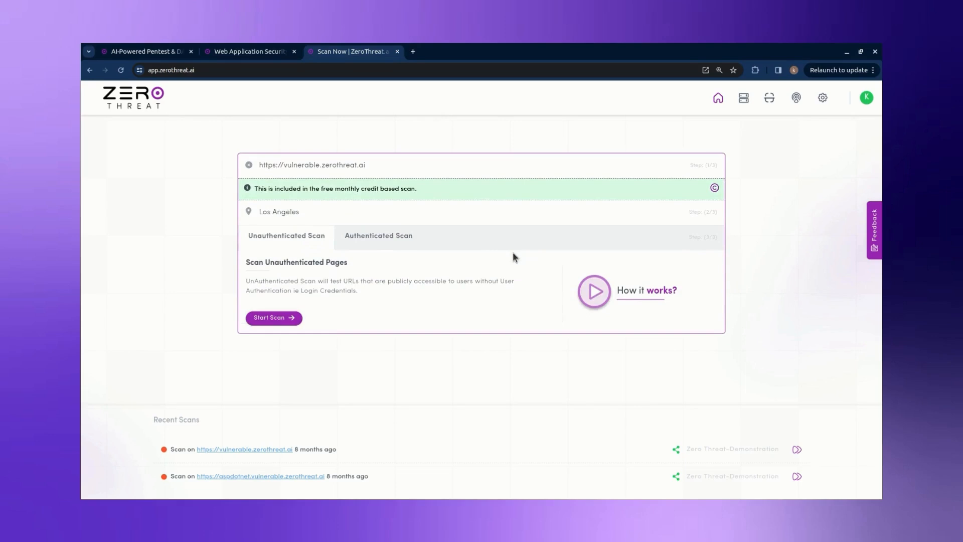
{"action": "left_click", "coordinate": [408, 238]}
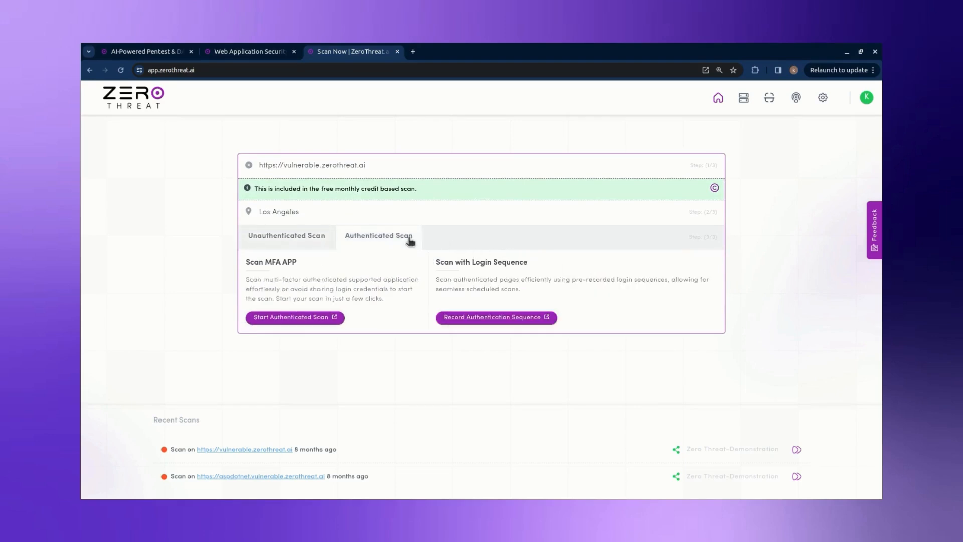
{"action": "left_click", "coordinate": [303, 322]}
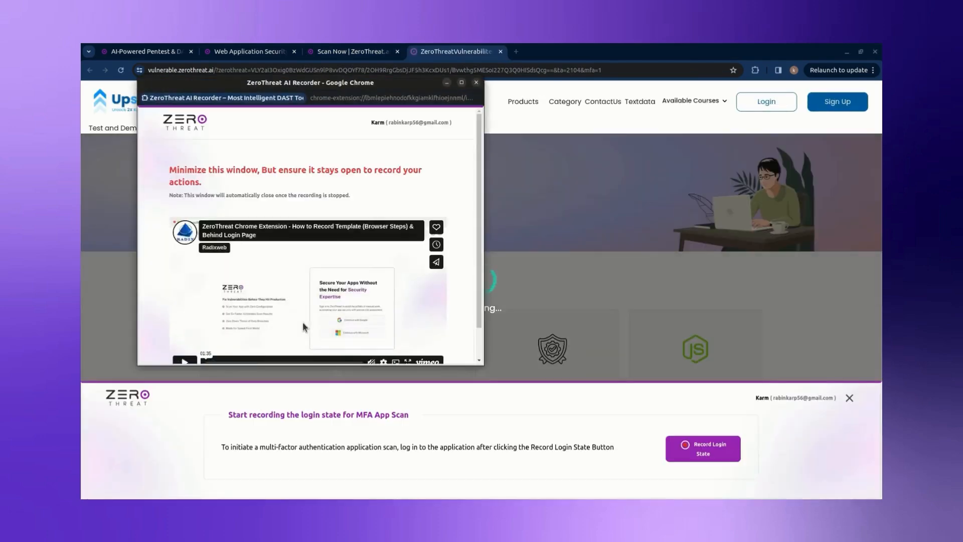
{"action": "left_click", "coordinate": [445, 83]}
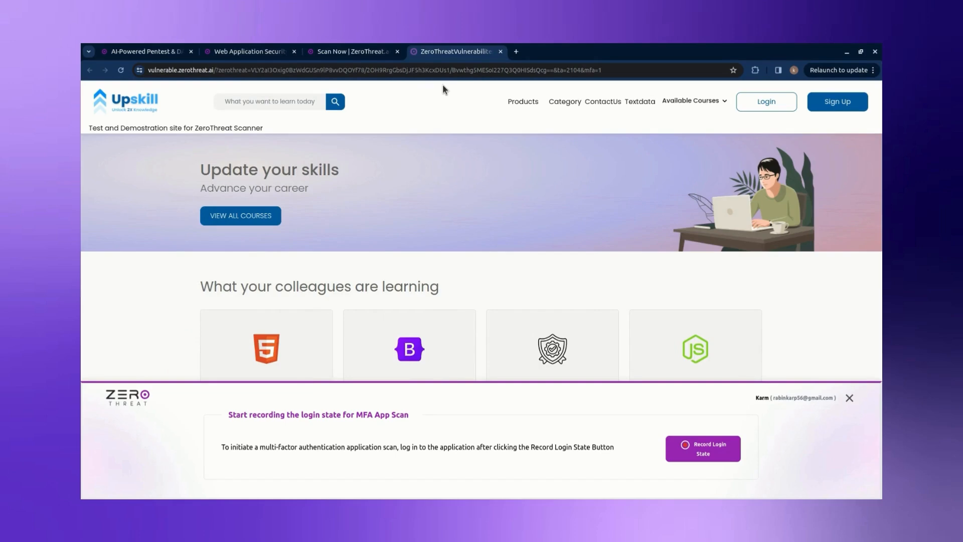
Step: Record the Upskill site's Google sign-in as the login state, then stop listening
{"action": "left_click", "coordinate": [698, 448]}
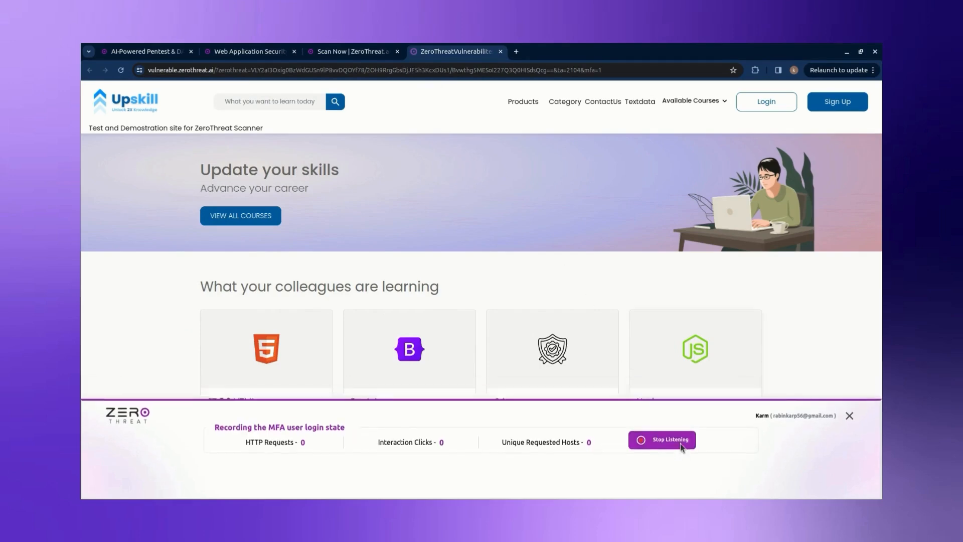
{"action": "left_click", "coordinate": [767, 104]}
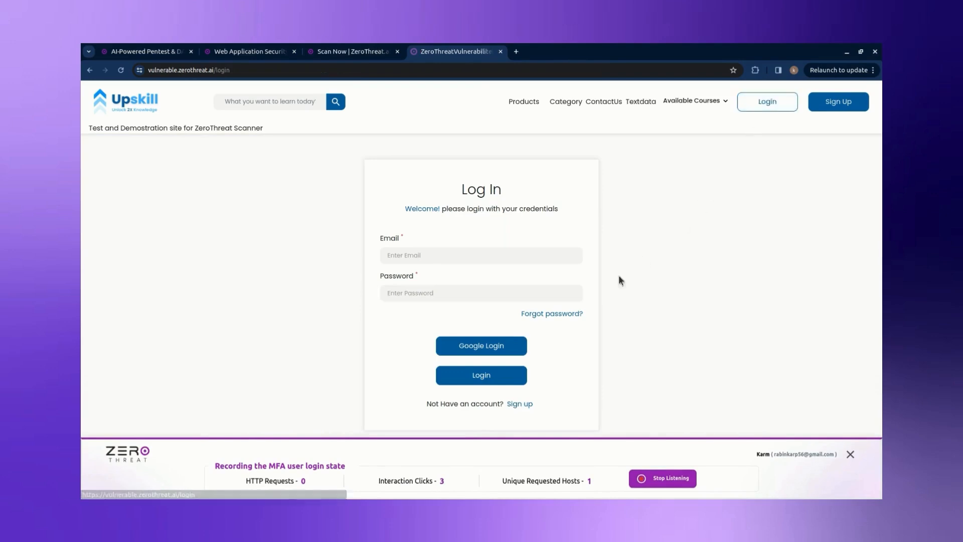
{"action": "left_click", "coordinate": [506, 347]}
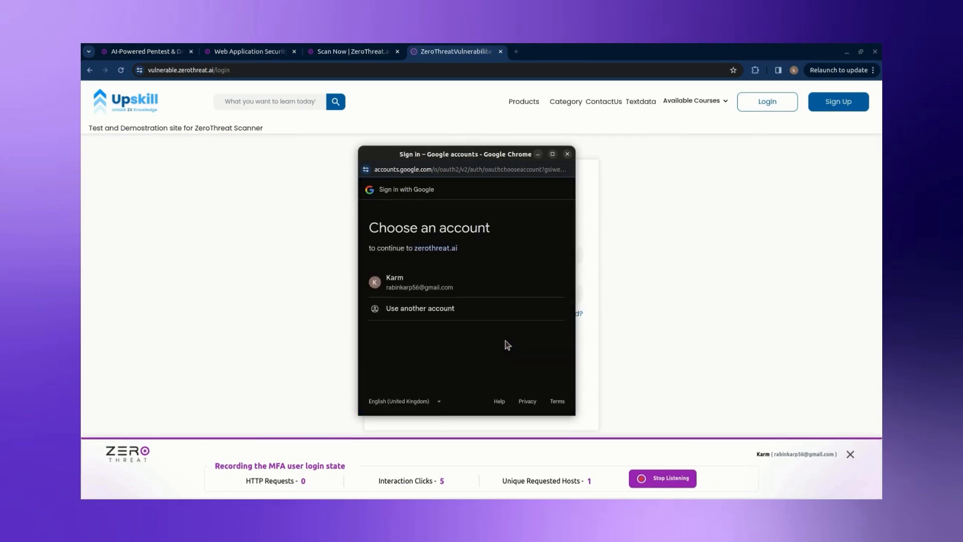
{"action": "left_click", "coordinate": [500, 288]}
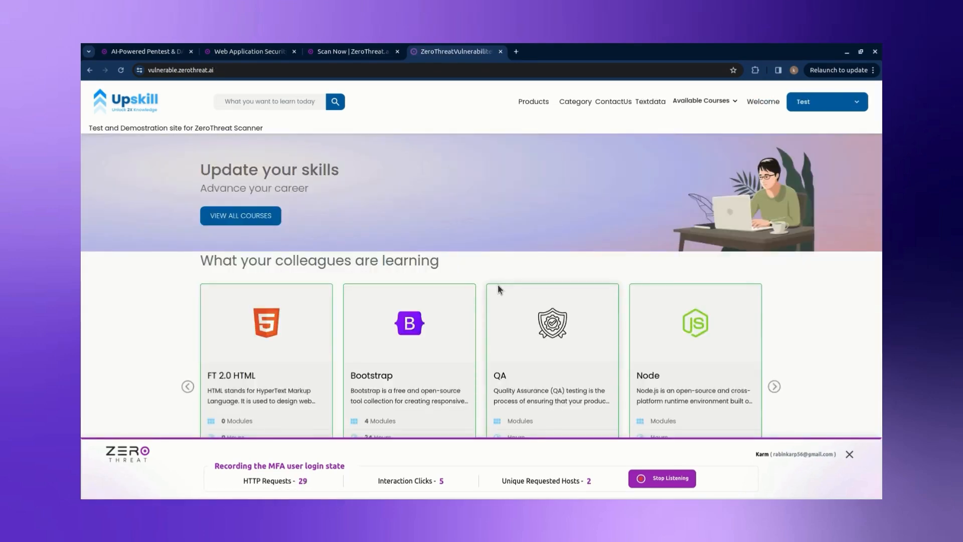
{"action": "left_click", "coordinate": [637, 473]}
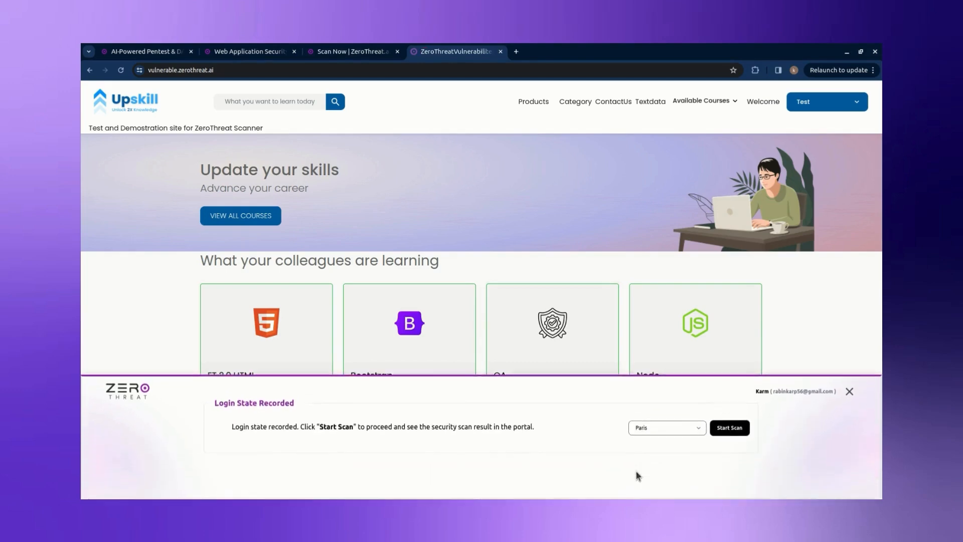
Step: Start the scan on the Los Angeles server and confirm the alert
{"action": "left_click", "coordinate": [644, 430]}
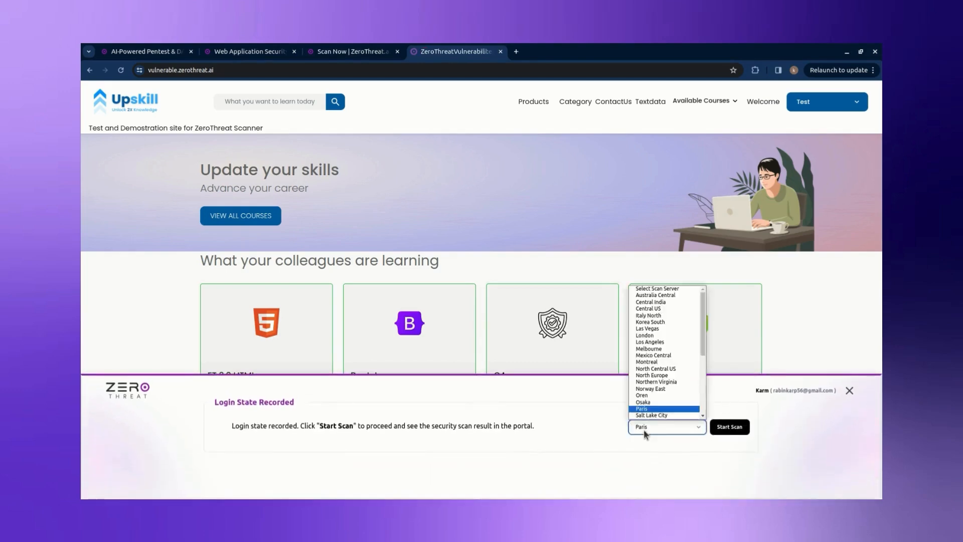
{"action": "left_click", "coordinate": [638, 343]}
{"action": "left_click", "coordinate": [718, 427]}
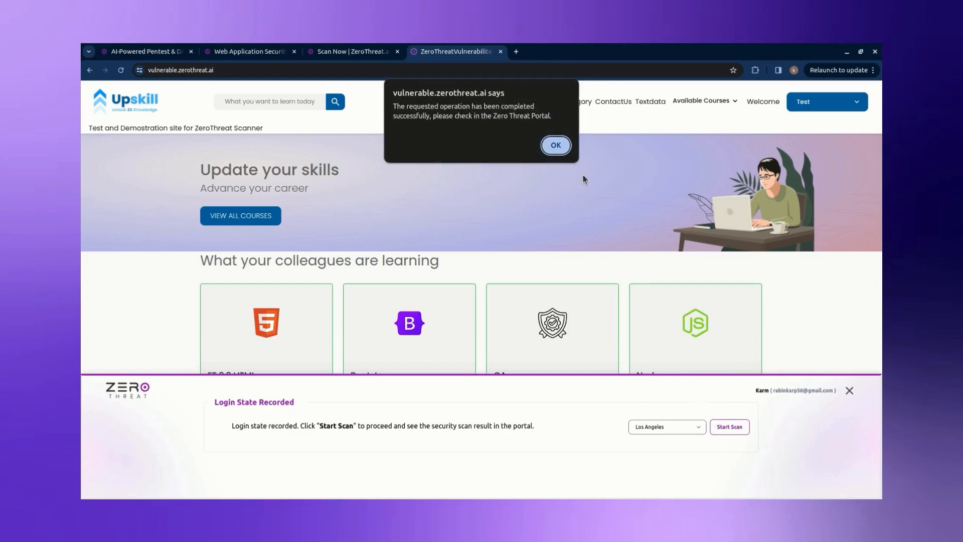
{"action": "left_click", "coordinate": [565, 150]}
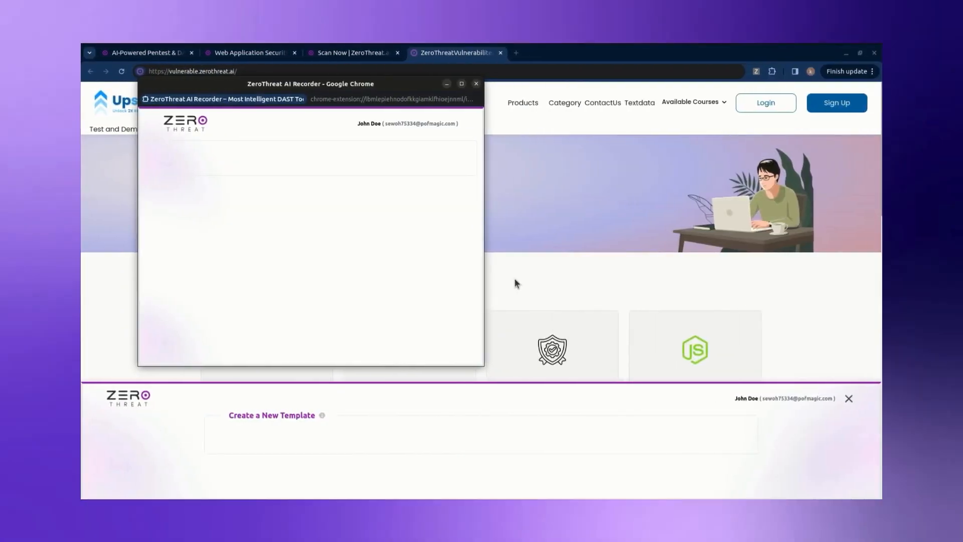
Step: Close the recorder window and ZeroThreat panel, then reload the target site
{"action": "left_click", "coordinate": [474, 87]}
{"action": "left_click", "coordinate": [846, 398]}
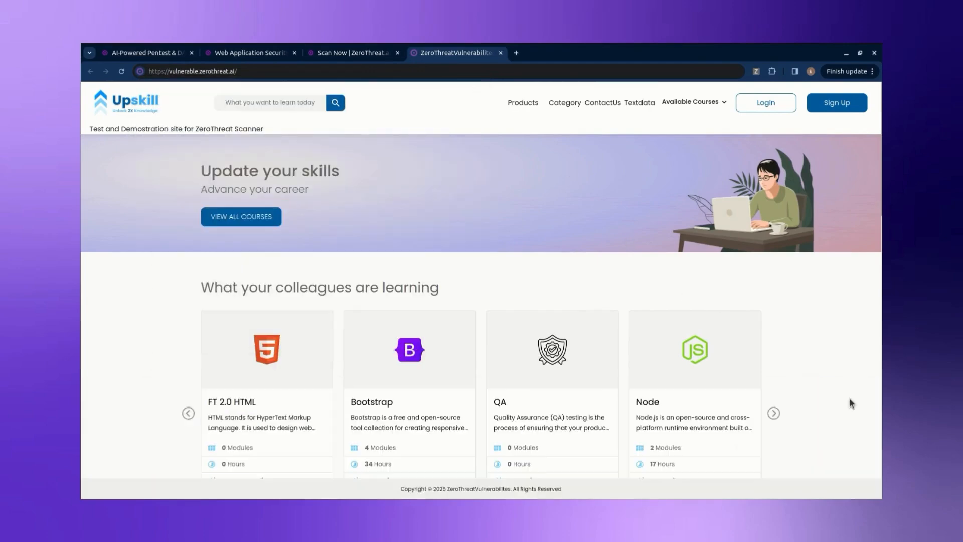
{"action": "left_click", "coordinate": [329, 71]}
{"action": "key", "text": "Return"}
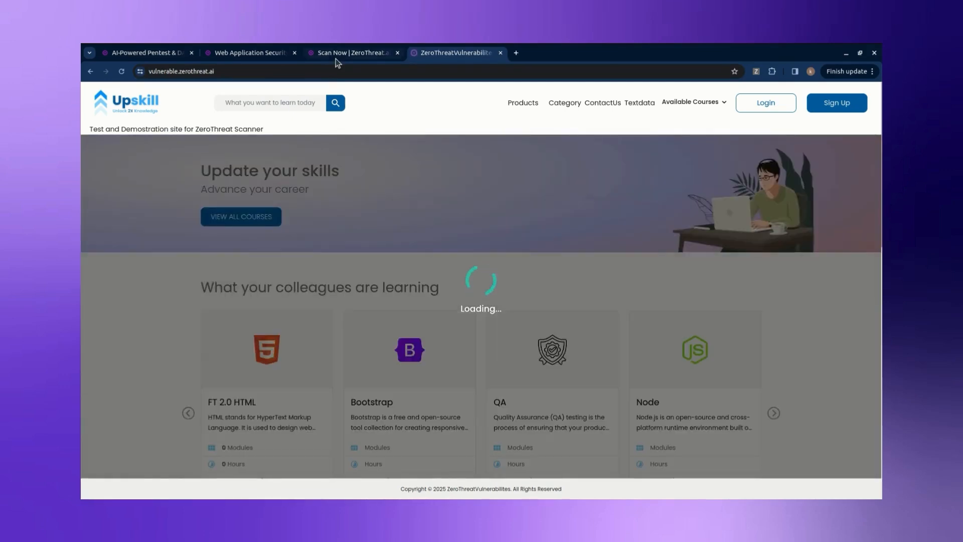
Step: Regenerate a fresh recording token on the Scan Now page and copy it
{"action": "left_click", "coordinate": [337, 56]}
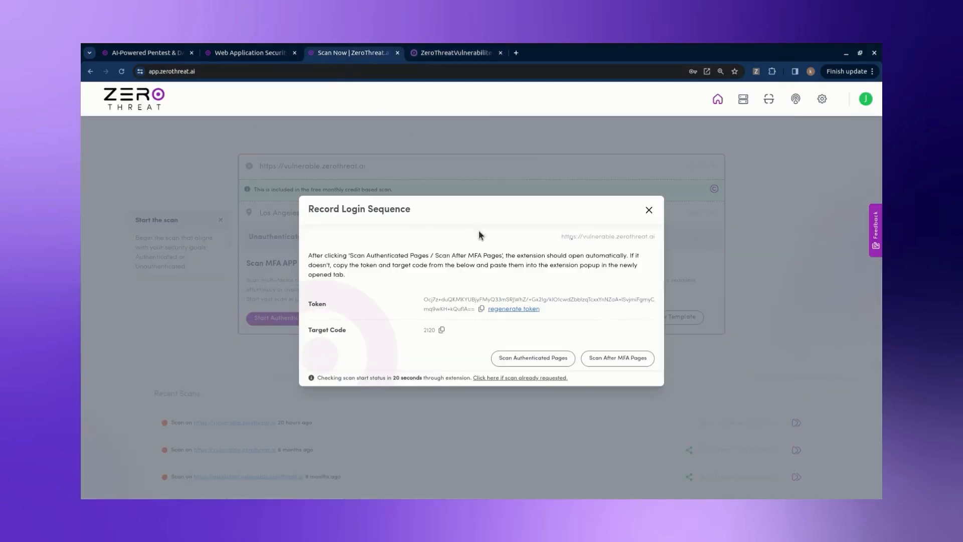
{"action": "left_click", "coordinate": [519, 309]}
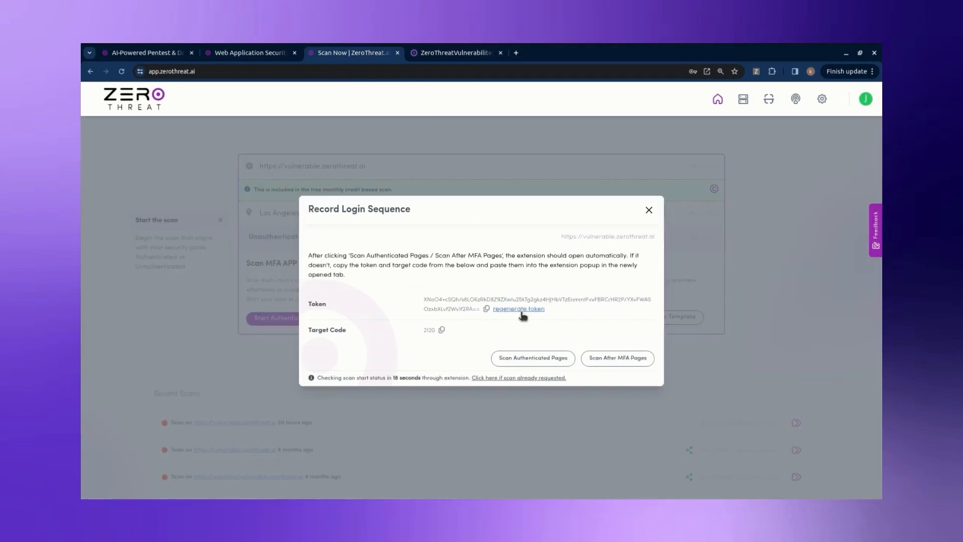
{"action": "left_click", "coordinate": [486, 309]}
Step: In the recorder extension, paste the token, enter target code 2120, and launch the Step Recorder
{"action": "left_click", "coordinate": [461, 56]}
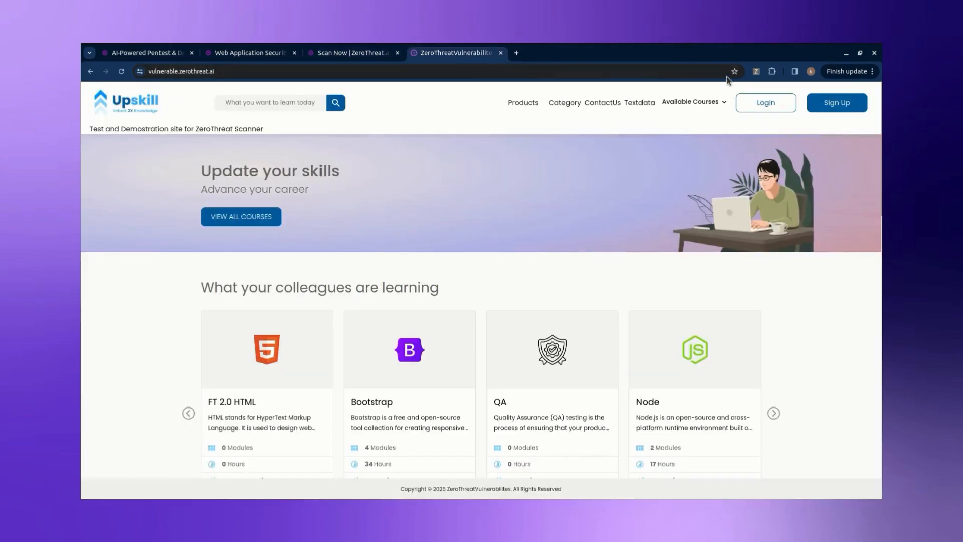
{"action": "left_click", "coordinate": [772, 71]}
{"action": "left_click", "coordinate": [696, 141]}
{"action": "left_click", "coordinate": [695, 136]}
{"action": "key", "text": "ctrl+v"}
{"action": "key", "text": "Tab"}
{"action": "type", "text": "2120"}
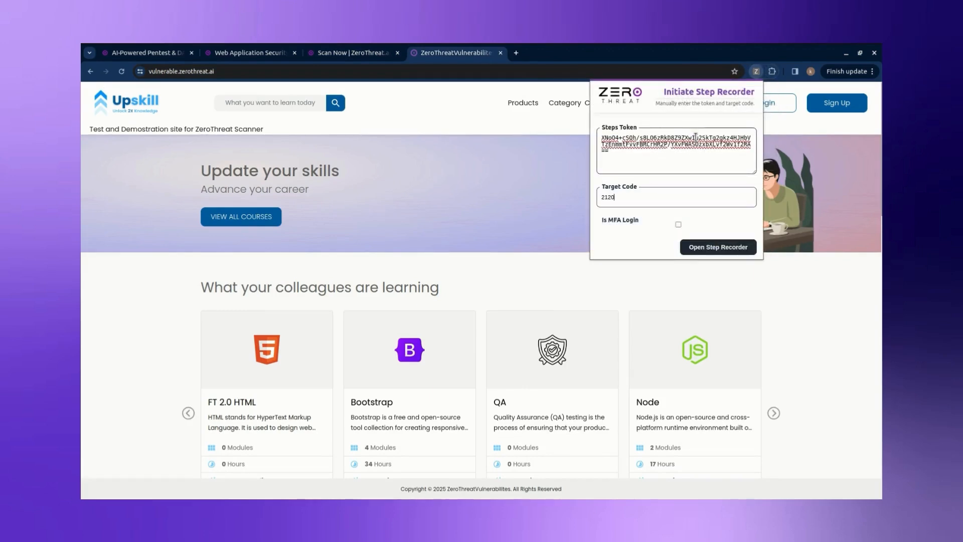
{"action": "left_click", "coordinate": [713, 245]}
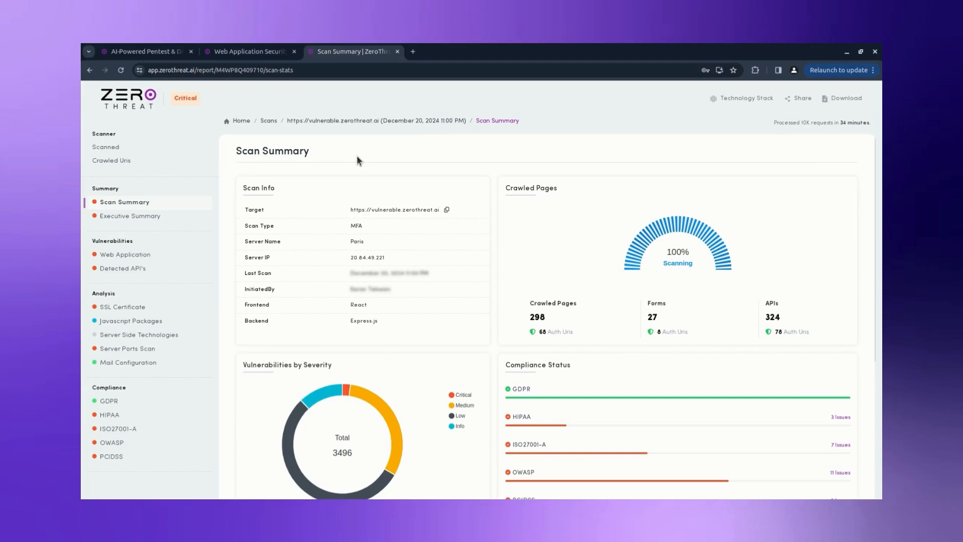
Step: Scroll the Scan Summary, then open Executive Summary and read down to the Technical Summary
{"action": "scroll", "coordinate": [357, 160], "scroll_direction": "down", "scroll_amount": 1}
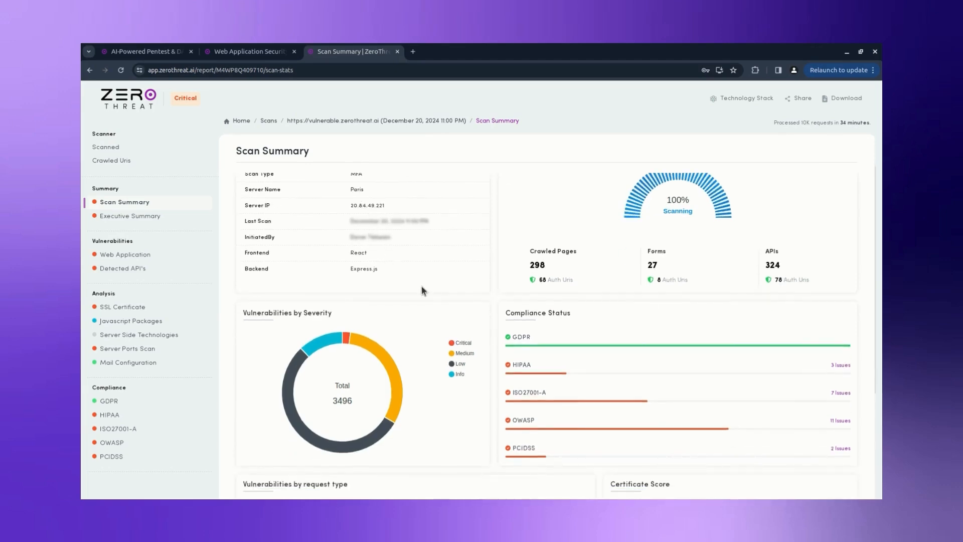
{"action": "scroll", "coordinate": [422, 290], "scroll_direction": "down", "scroll_amount": 1}
{"action": "scroll", "coordinate": [421, 290], "scroll_direction": "down", "scroll_amount": 2}
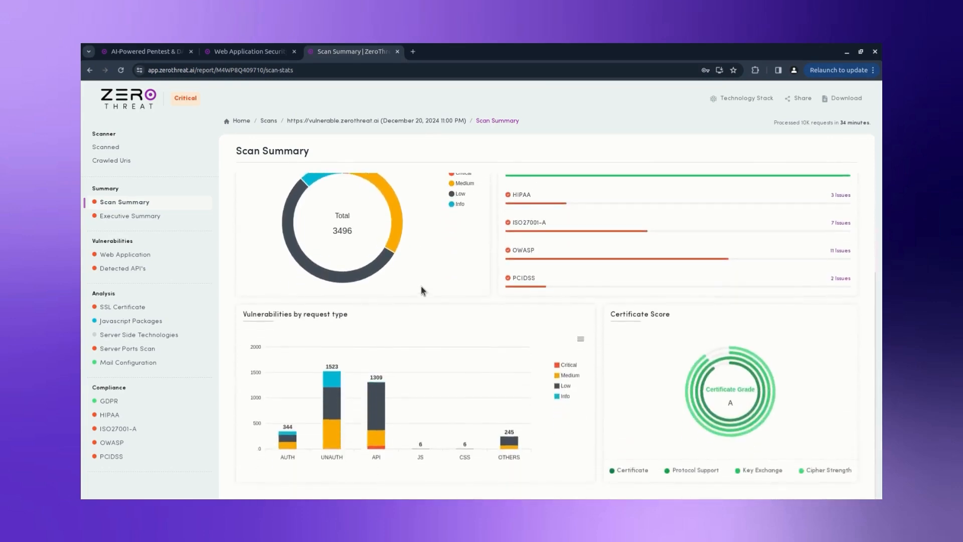
{"action": "left_click", "coordinate": [180, 215]}
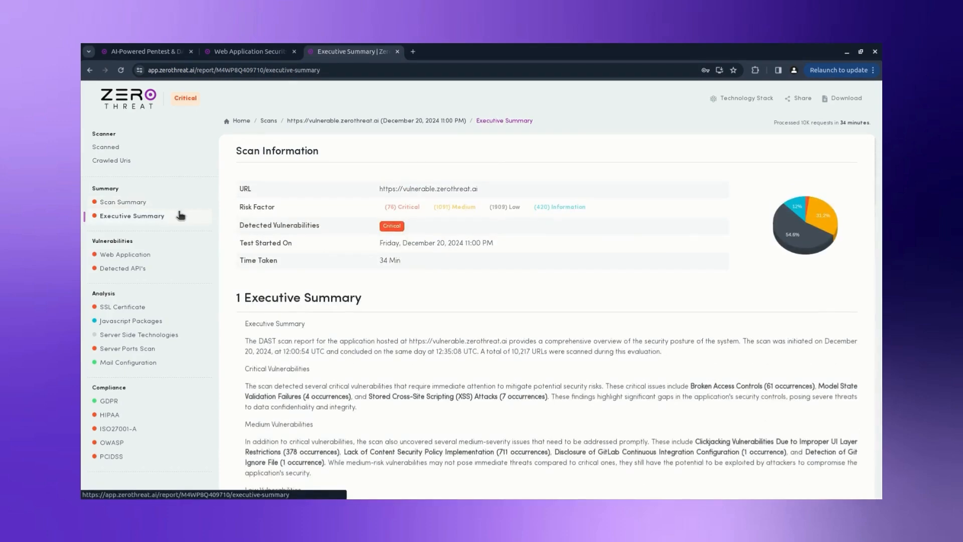
{"action": "scroll", "coordinate": [369, 255], "scroll_direction": "down", "scroll_amount": 2}
{"action": "scroll", "coordinate": [369, 255], "scroll_direction": "down", "scroll_amount": 4}
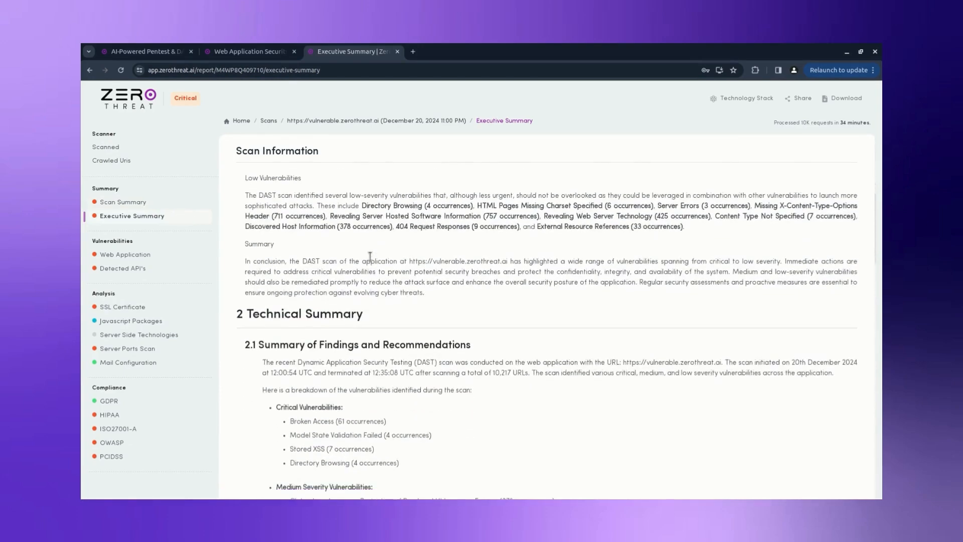
{"action": "scroll", "coordinate": [369, 256], "scroll_direction": "down", "scroll_amount": 1}
{"action": "scroll", "coordinate": [370, 256], "scroll_direction": "down", "scroll_amount": 1}
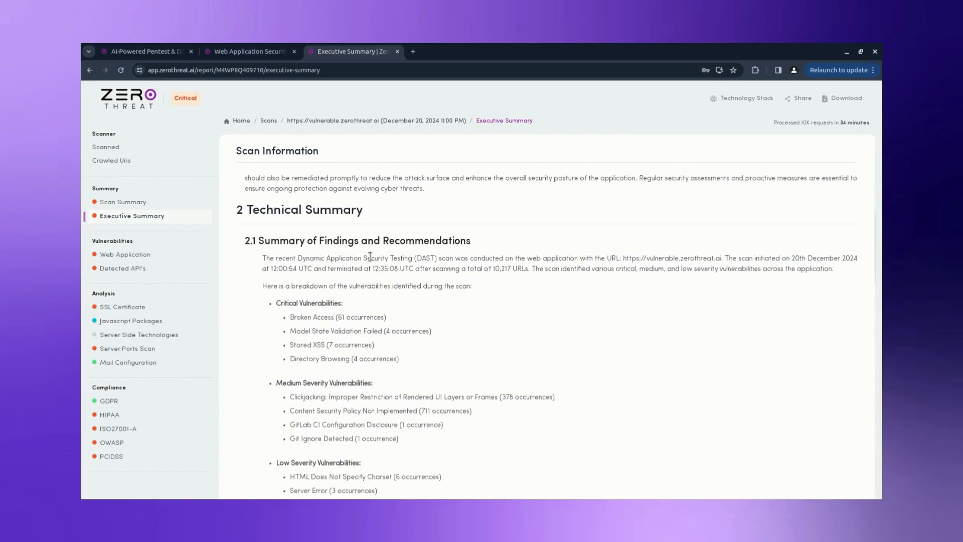
Step: Open the Directory Browsing web vulnerability and review its full assessment details
{"action": "left_click", "coordinate": [201, 254]}
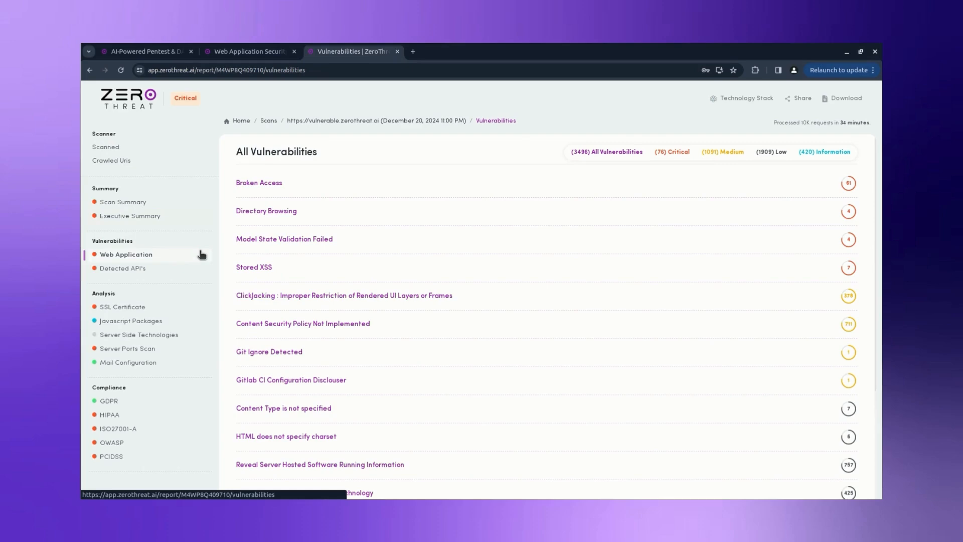
{"action": "left_click", "coordinate": [251, 211]}
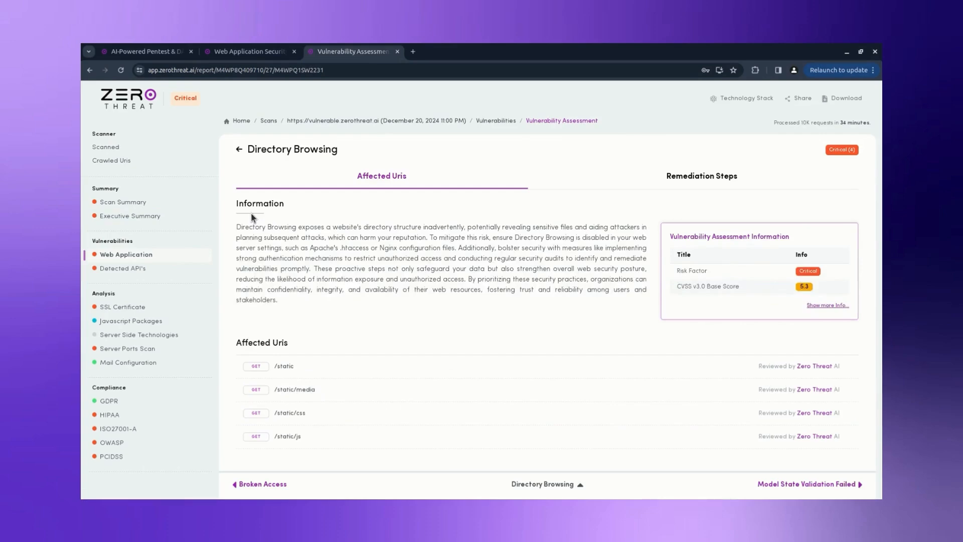
{"action": "left_click", "coordinate": [815, 306]}
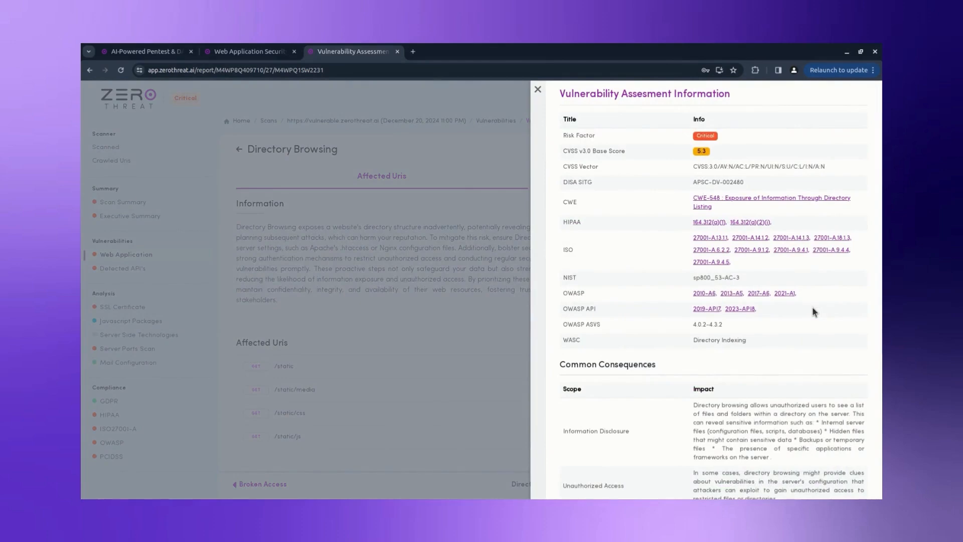
{"action": "scroll", "coordinate": [813, 310], "scroll_direction": "down", "scroll_amount": 3}
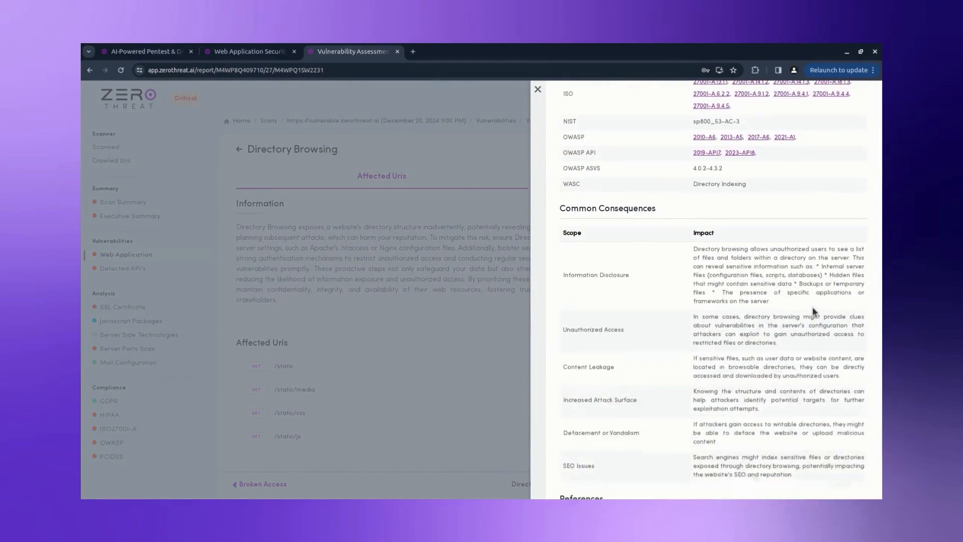
{"action": "left_click", "coordinate": [538, 92]}
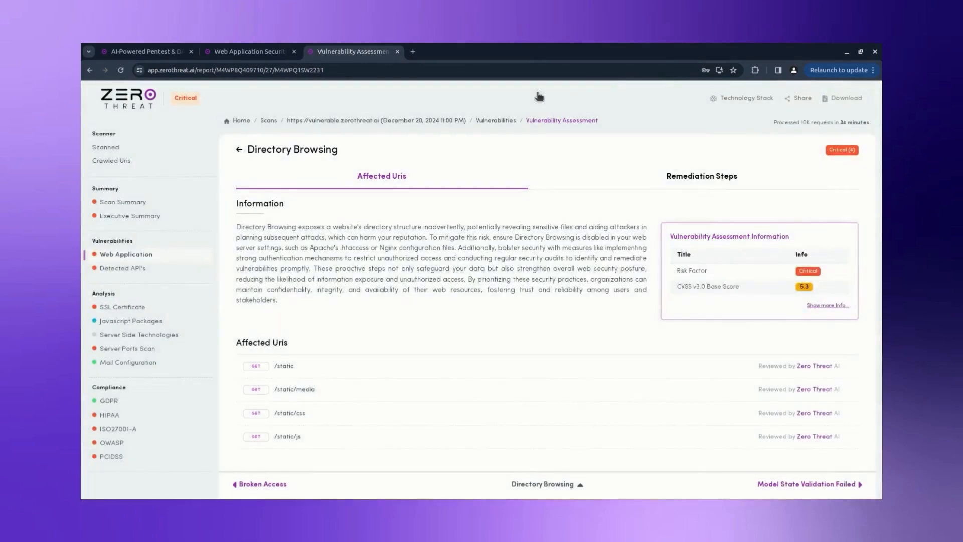
Step: Check the /static URI analysis, read the remediation steps, then go to Detected API's
{"action": "left_click", "coordinate": [284, 366]}
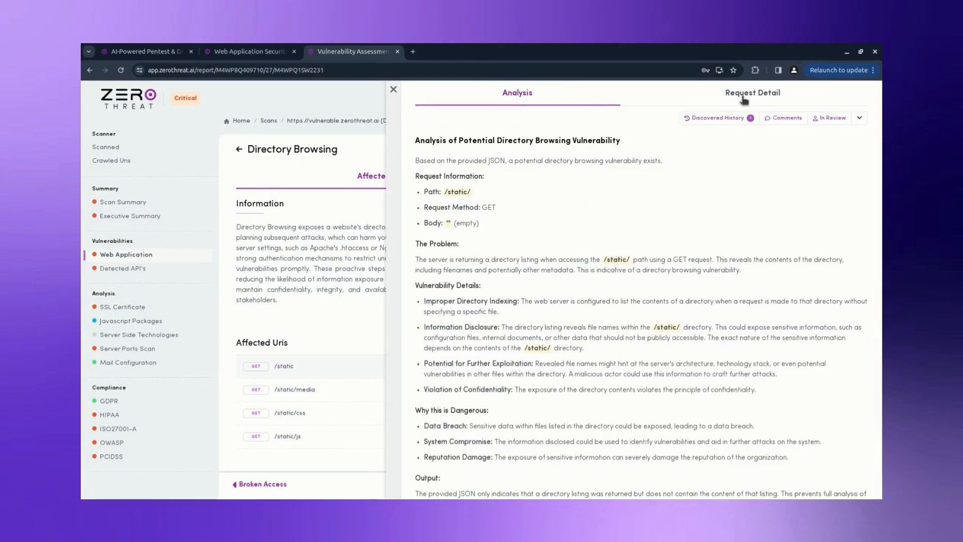
{"action": "left_click", "coordinate": [393, 89]}
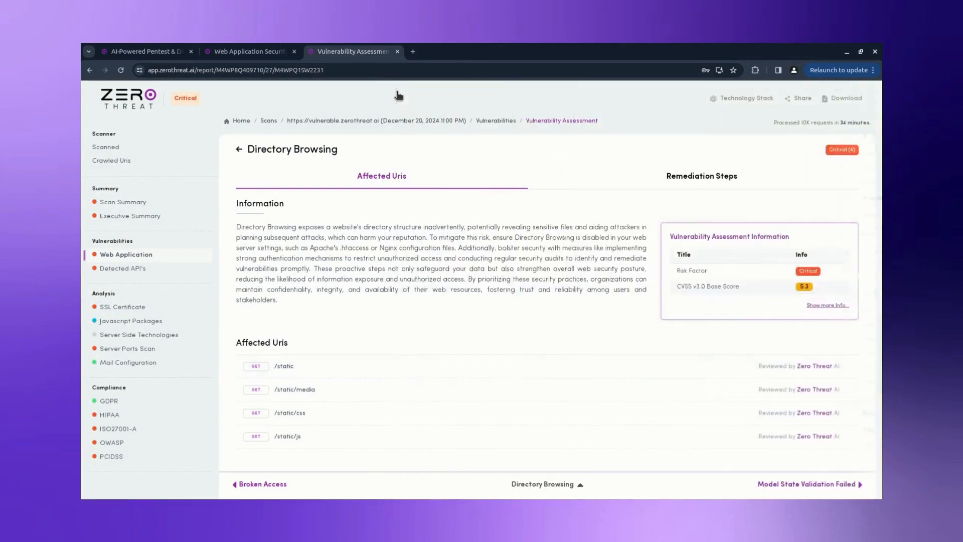
{"action": "left_click", "coordinate": [663, 178]}
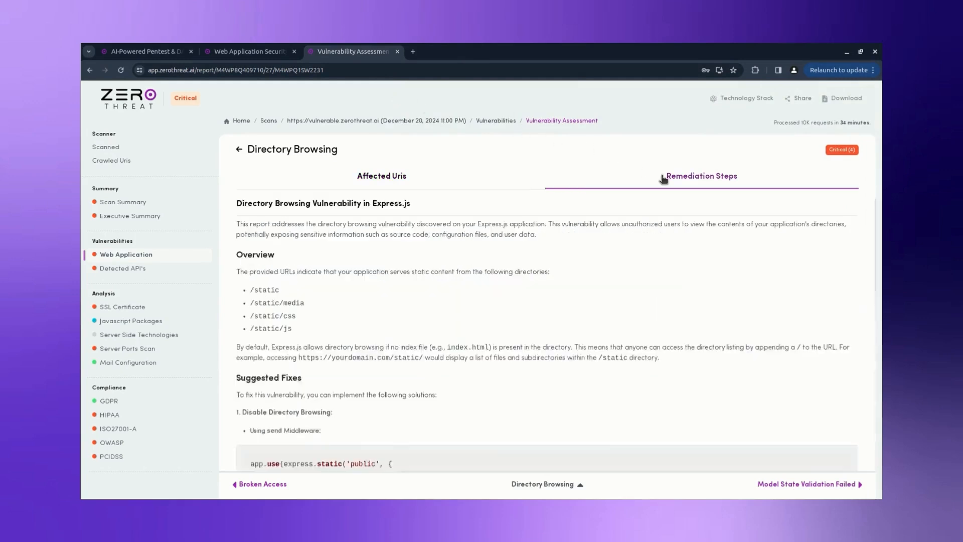
{"action": "scroll", "coordinate": [665, 240], "scroll_direction": "down", "scroll_amount": 5}
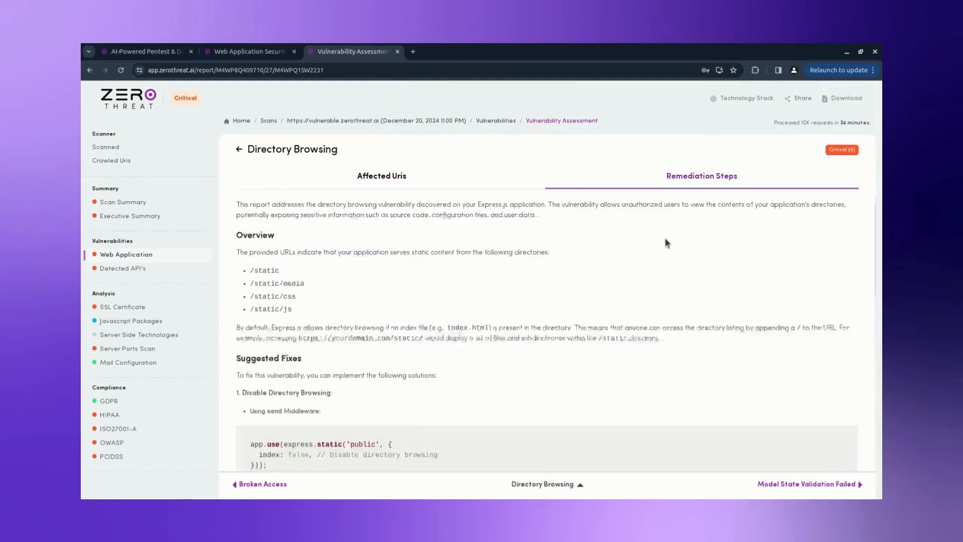
{"action": "scroll", "coordinate": [666, 243], "scroll_direction": "down", "scroll_amount": 3}
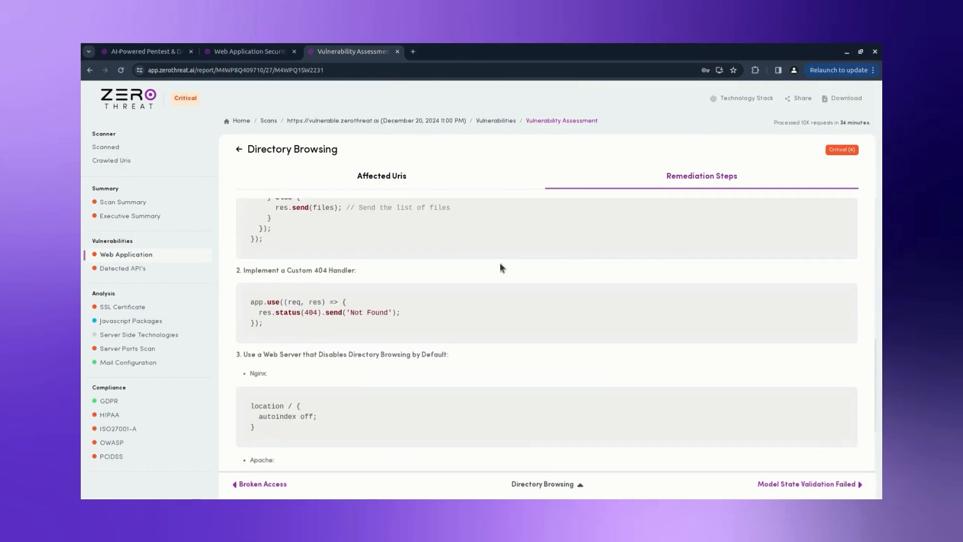
{"action": "left_click", "coordinate": [180, 272]}
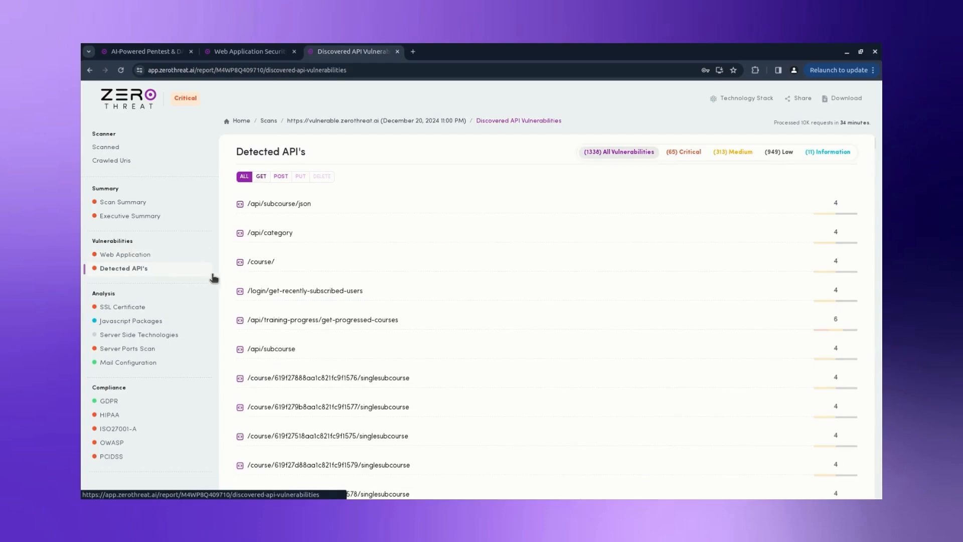
Step: Scroll the Detected API's list, then open SSL Certificate and scroll to the Supported Ciphers
{"action": "scroll", "coordinate": [233, 279], "scroll_direction": "down", "scroll_amount": 3}
{"action": "scroll", "coordinate": [233, 279], "scroll_direction": "down", "scroll_amount": 4}
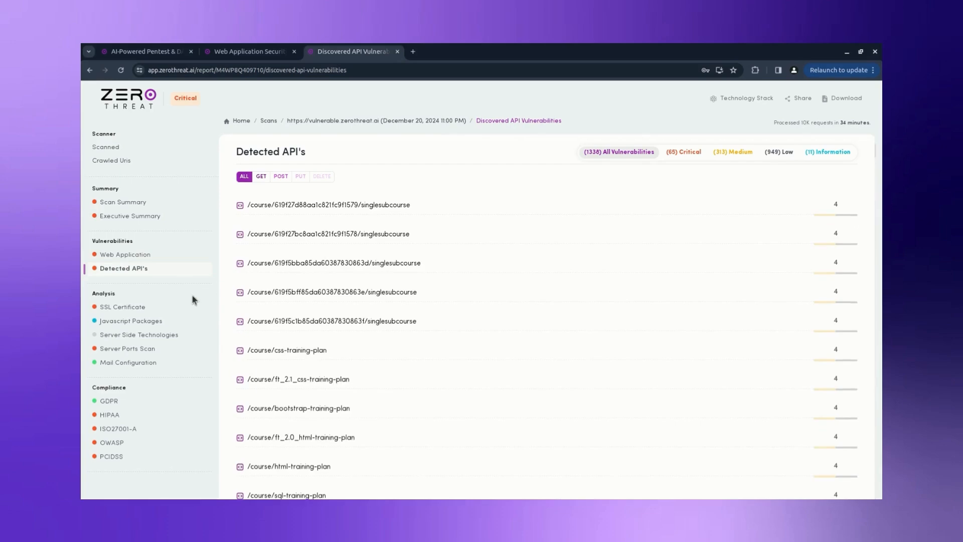
{"action": "left_click", "coordinate": [176, 306]}
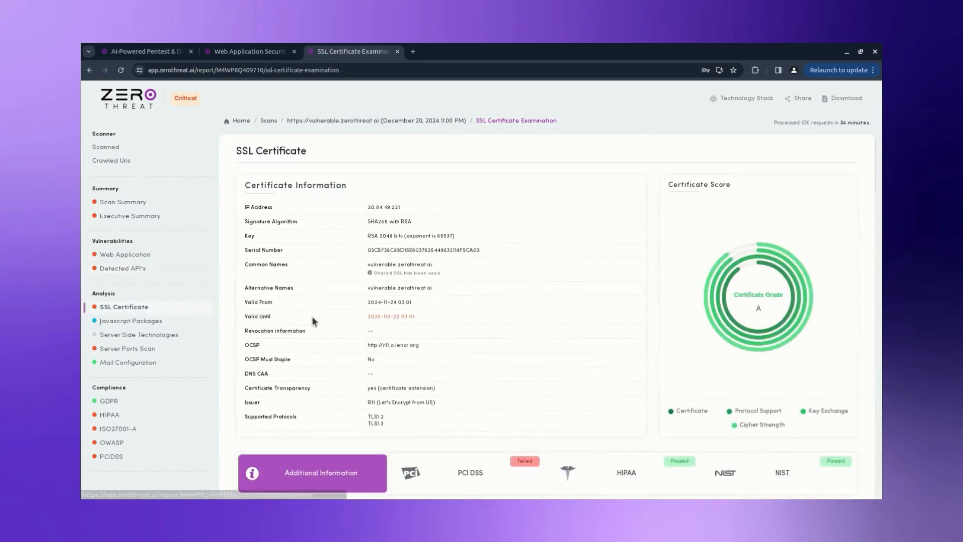
{"action": "scroll", "coordinate": [312, 316], "scroll_direction": "down", "scroll_amount": 4}
{"action": "scroll", "coordinate": [312, 317], "scroll_direction": "down", "scroll_amount": 10}
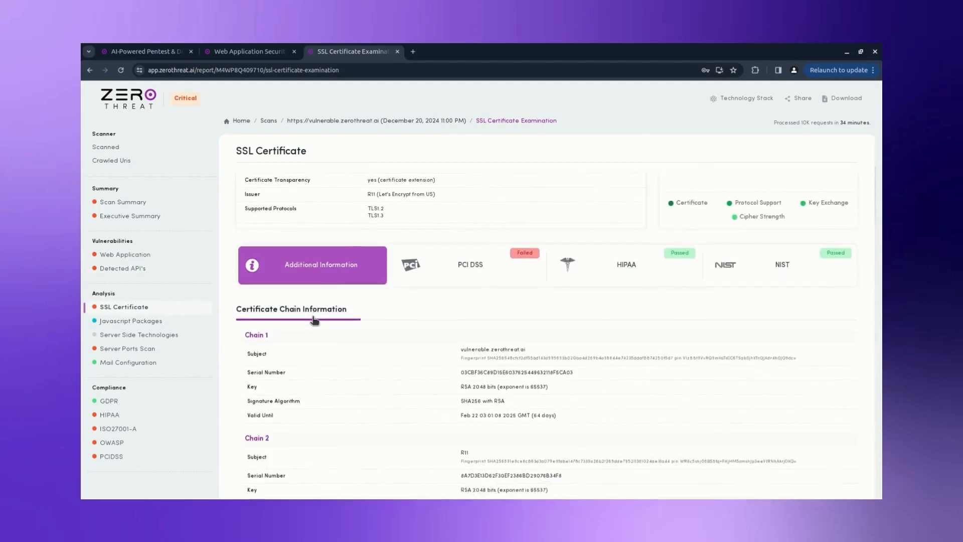
{"action": "scroll", "coordinate": [314, 319], "scroll_direction": "down", "scroll_amount": 2}
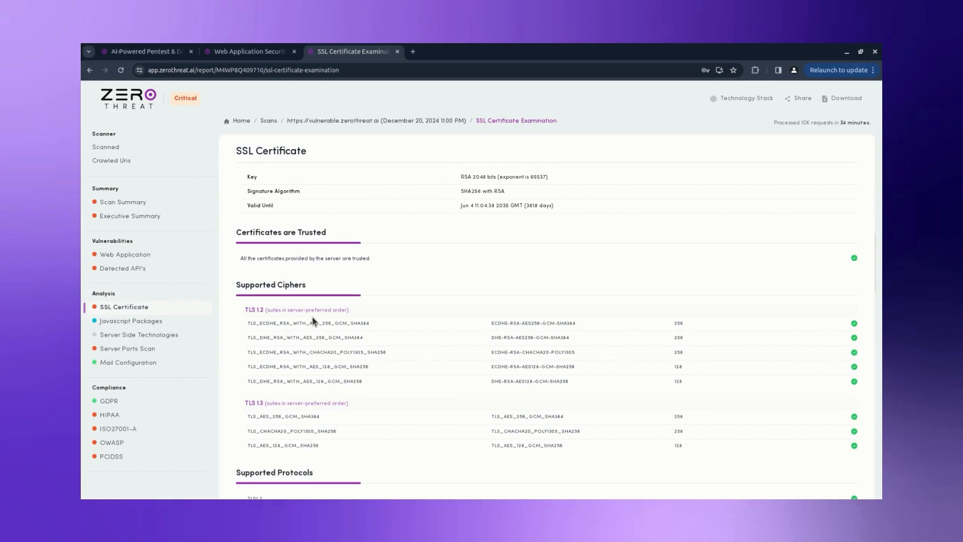
Step: Review the Javascript packages, server-side technologies, and the open port 5000 analysis
{"action": "left_click", "coordinate": [189, 321]}
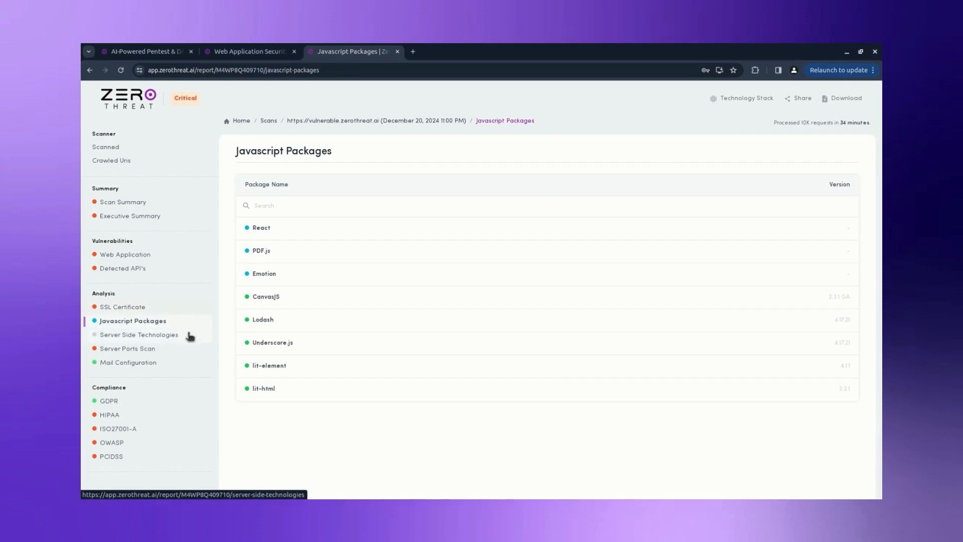
{"action": "left_click", "coordinate": [189, 335]}
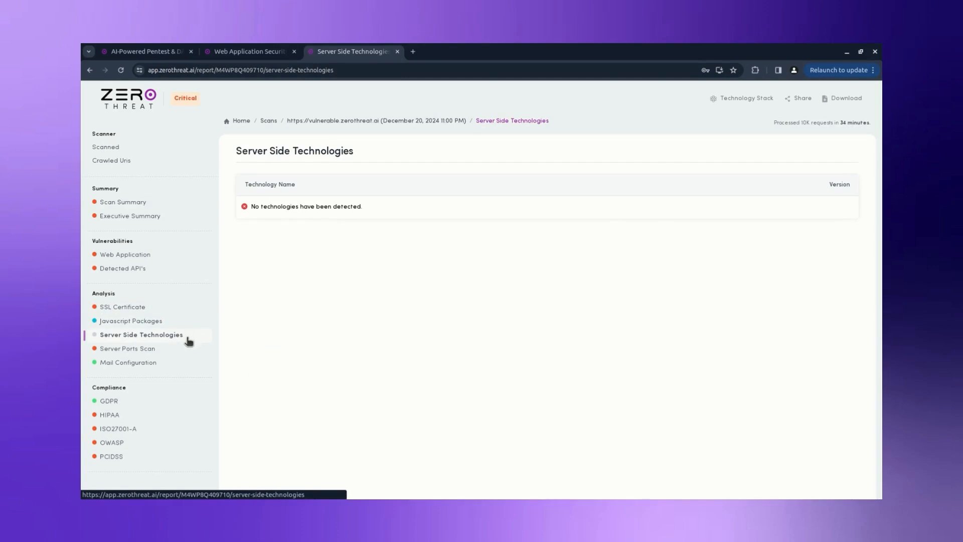
{"action": "left_click", "coordinate": [188, 348]}
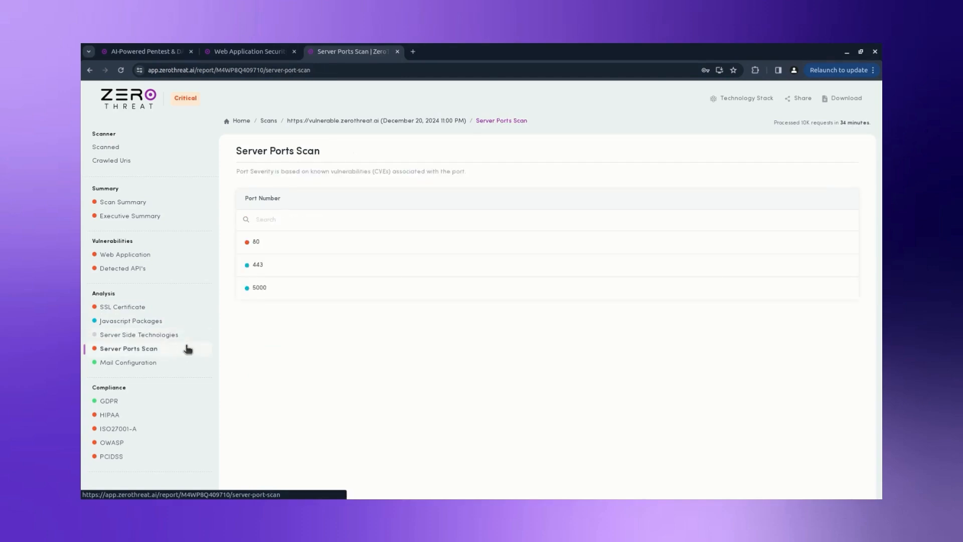
{"action": "left_click", "coordinate": [258, 289]}
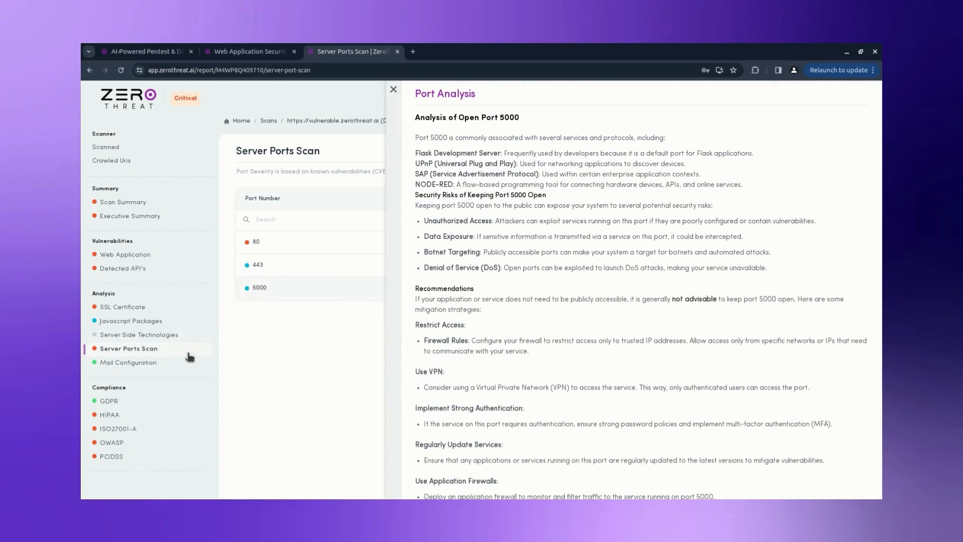
Step: Review the Mail Configuration checks, GDPR results, and HIPAA compliance findings
{"action": "left_click", "coordinate": [184, 362]}
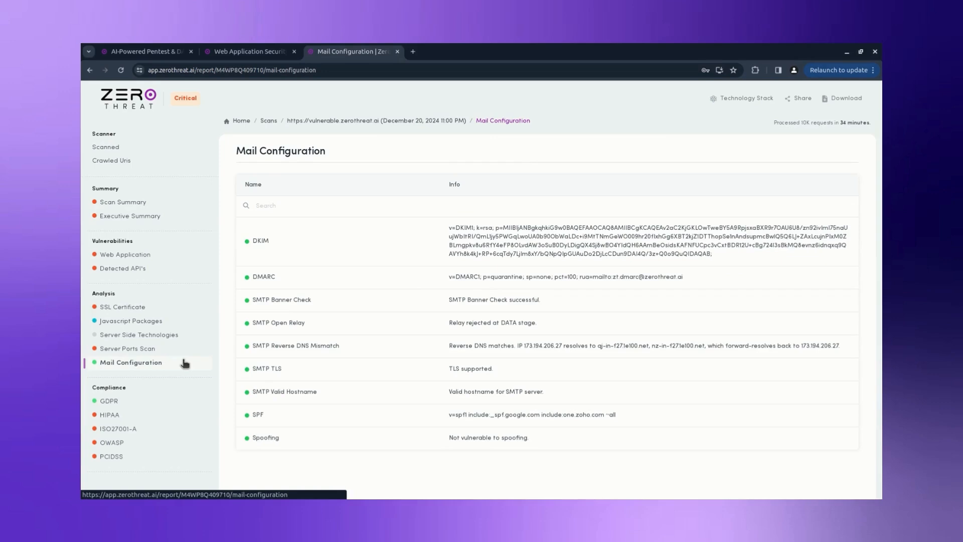
{"action": "left_click", "coordinate": [177, 405]}
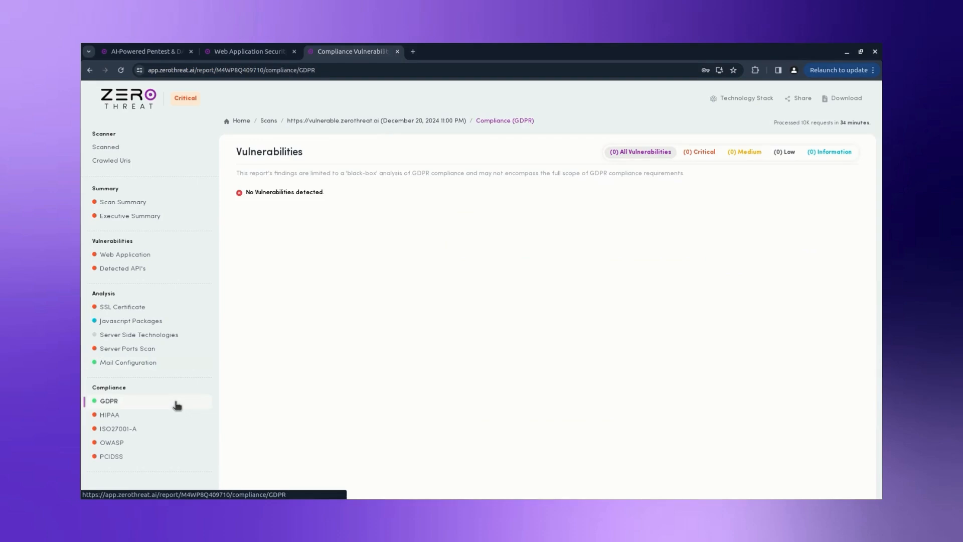
{"action": "left_click", "coordinate": [173, 416]}
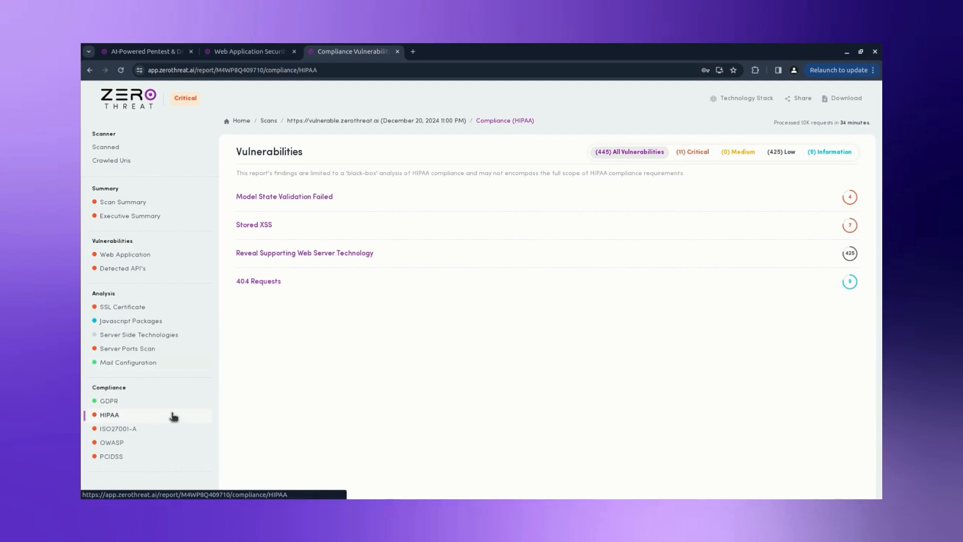
Step: Download the Full Scan Report from the report's download options
{"action": "left_click", "coordinate": [835, 99]}
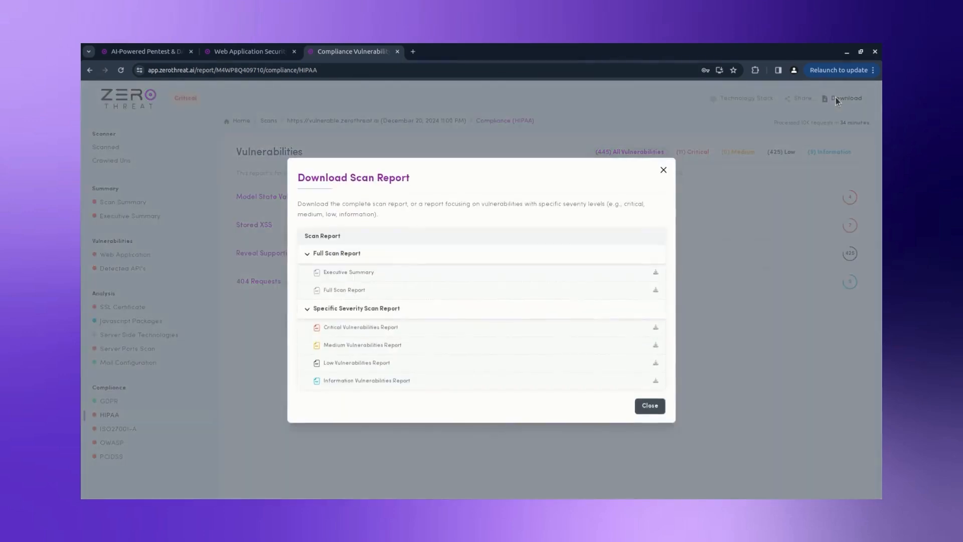
{"action": "left_click", "coordinate": [655, 291]}
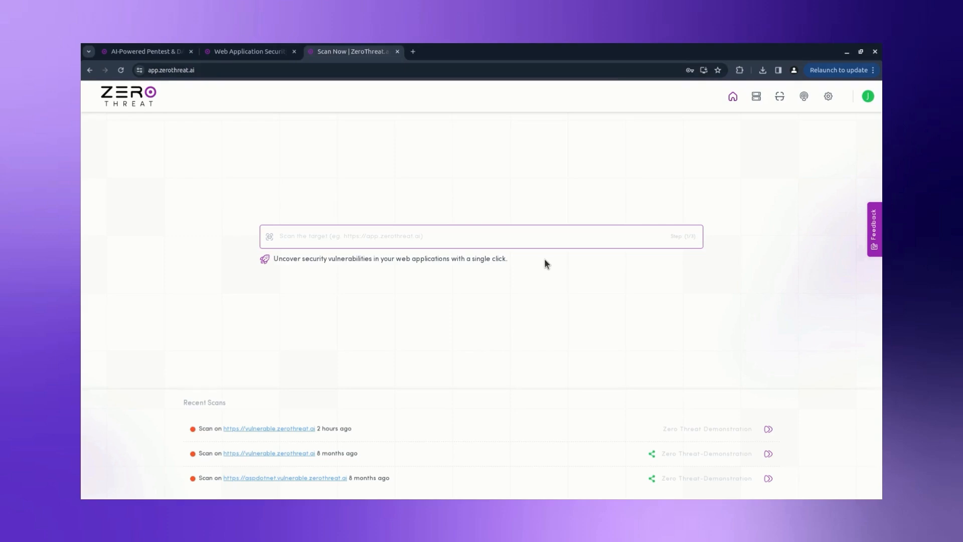
Step: Share the latest vulnerable.zerothreat.ai scan, entering the recipient's name and e-mail address
{"action": "left_click", "coordinate": [779, 98]}
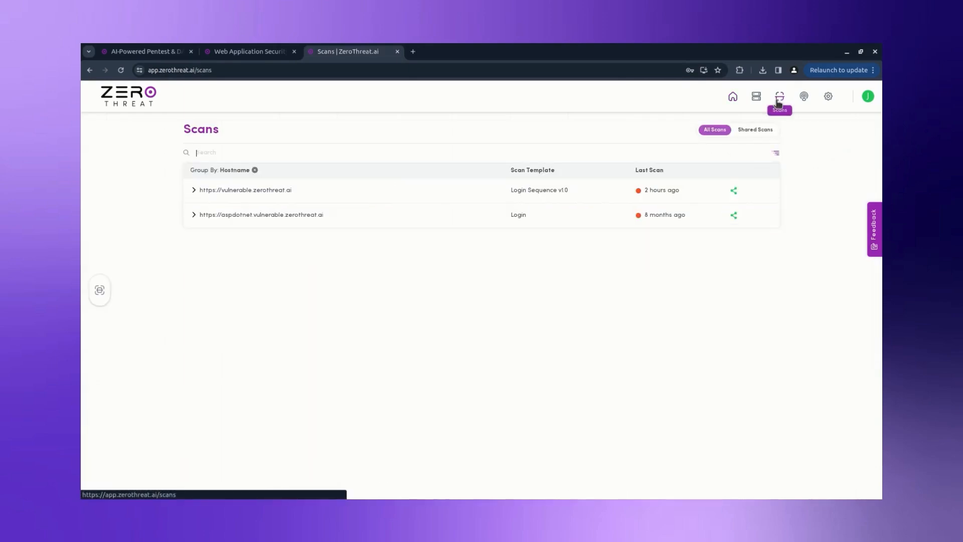
{"action": "left_click", "coordinate": [277, 192]}
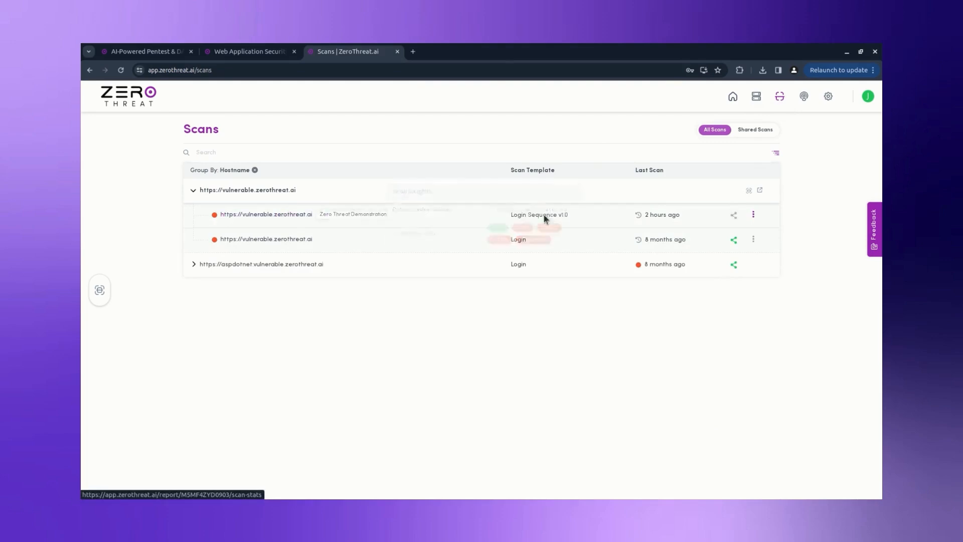
{"action": "left_click", "coordinate": [733, 215]}
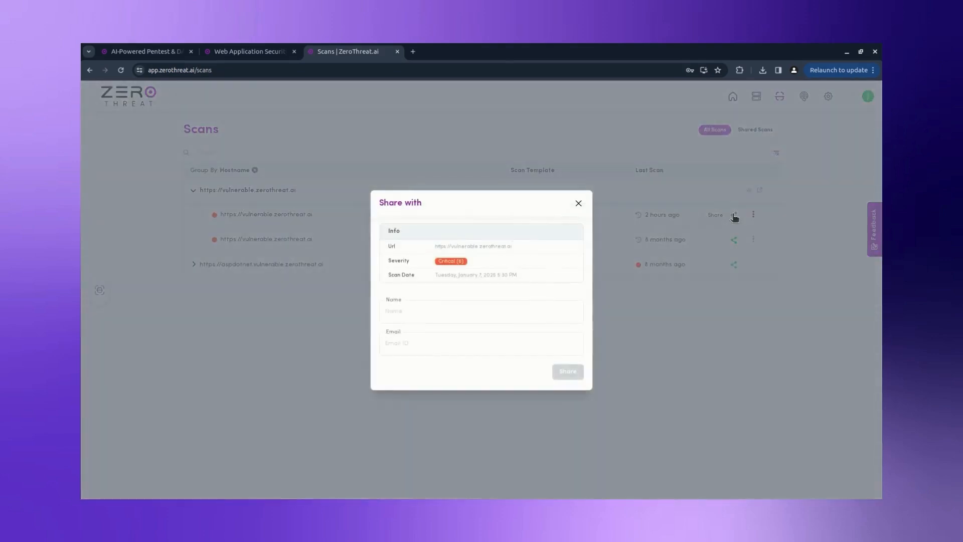
{"action": "left_click", "coordinate": [504, 303]}
{"action": "type", "text": "ZT Demo"}
{"action": "key", "text": "Tab"}
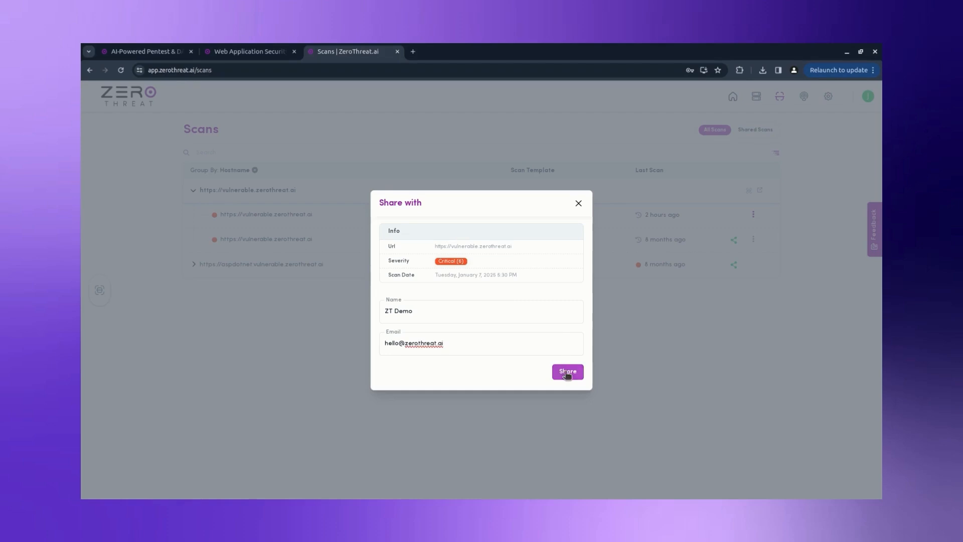
{"action": "left_click", "coordinate": [567, 374]}
Step: Close the share dialog, open the latest scan's report, and bring up its download options
{"action": "left_click", "coordinate": [579, 203]}
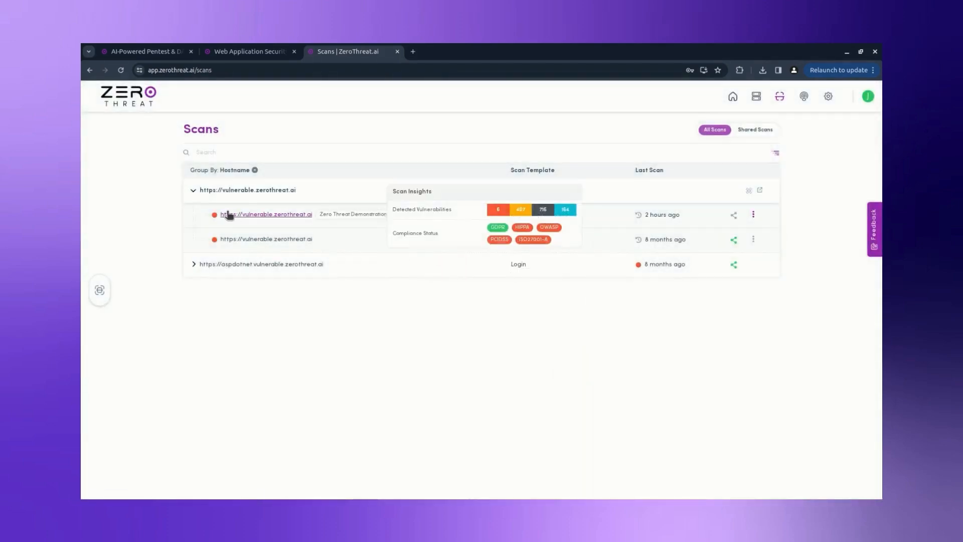
{"action": "left_click", "coordinate": [232, 214]}
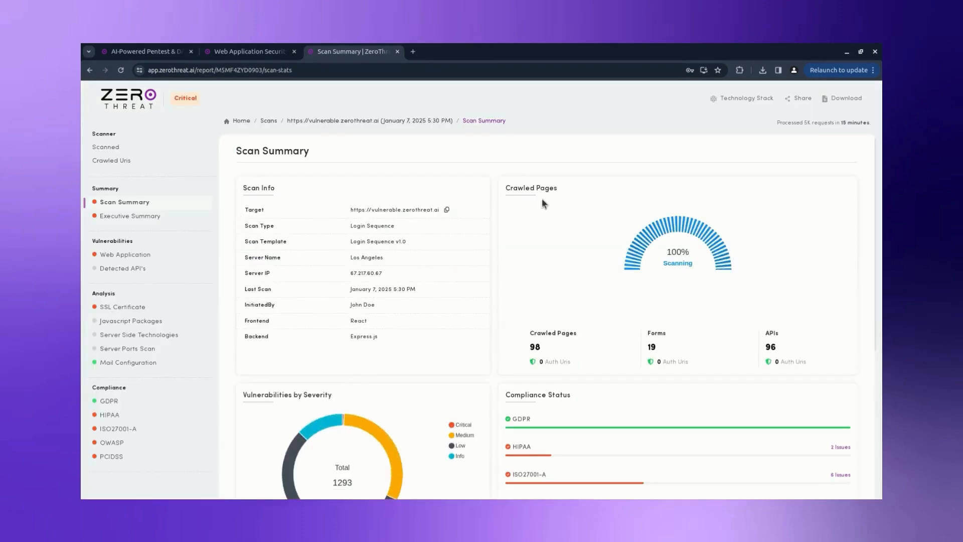
{"action": "left_click", "coordinate": [836, 101]}
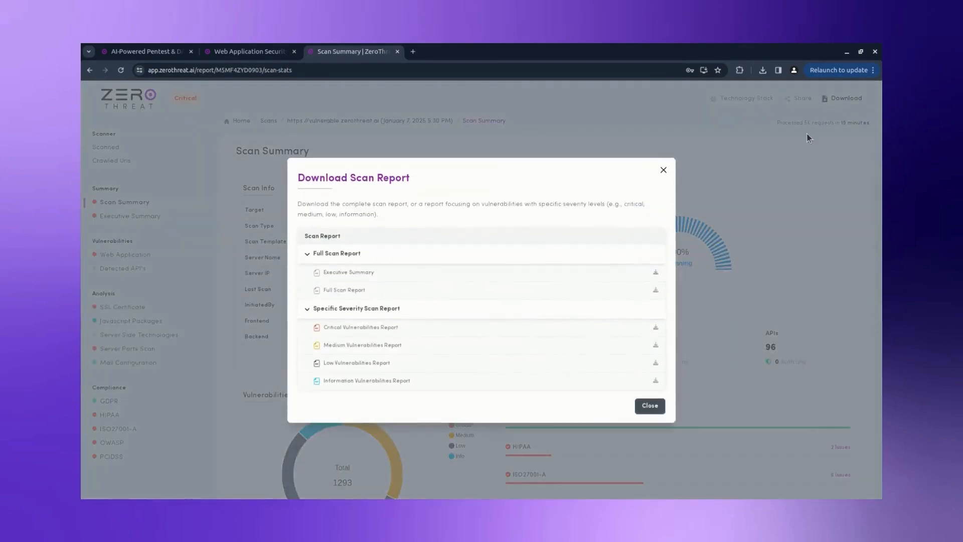